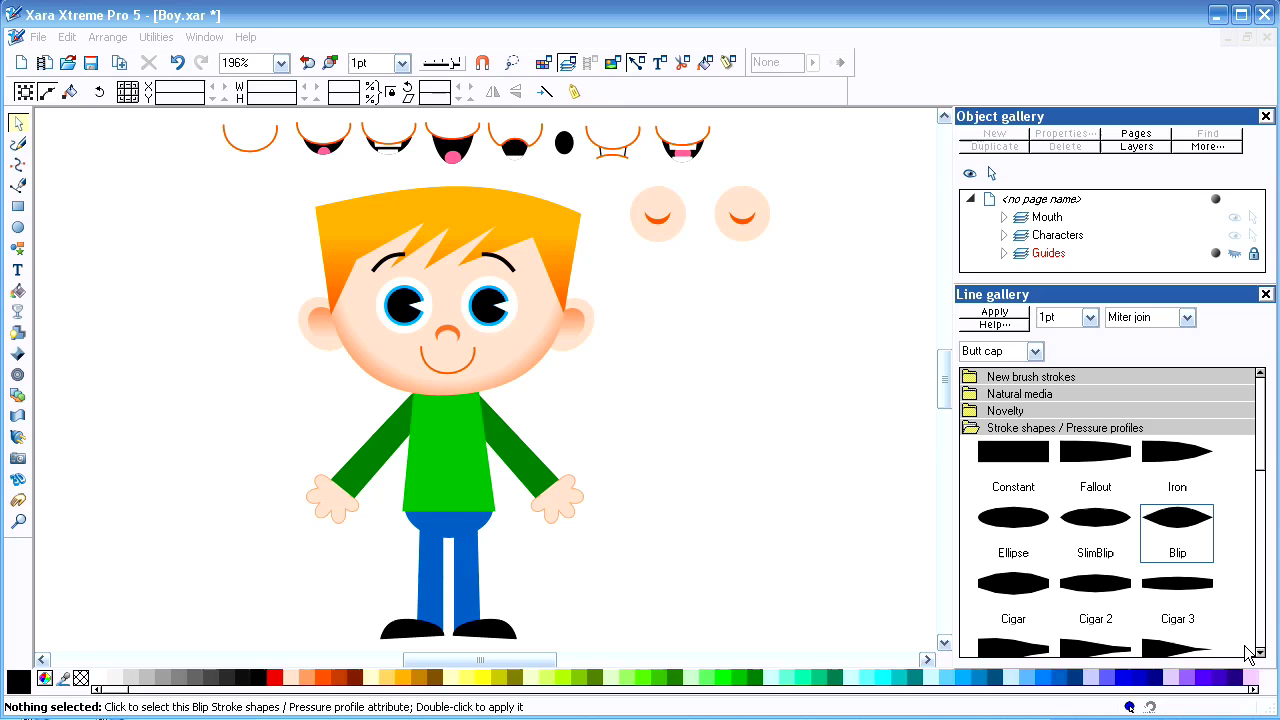
# Step: Show the cartoon boy in Boy.xar as plain outlines instead of full colour
pyautogui.click(725, 455)
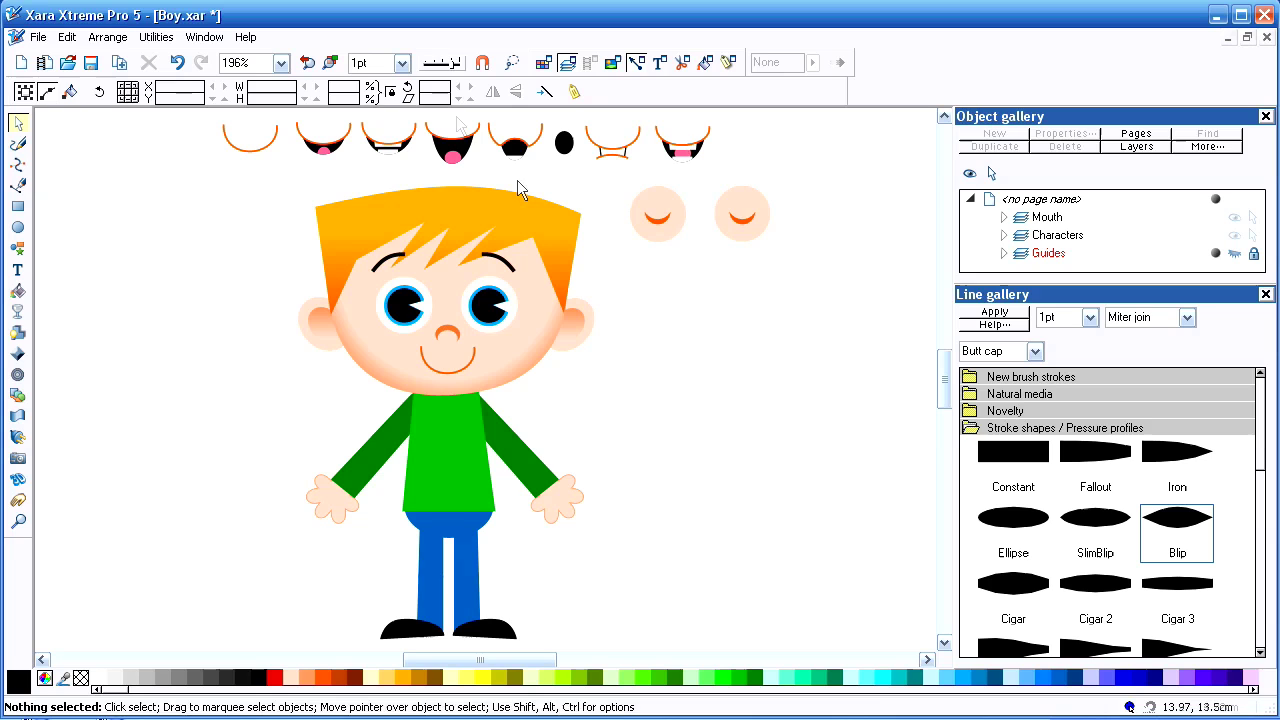
# Step: Inspect the ear group's outline in outline view, then restore full-colour quality
pyautogui.moveTo(451, 63); pyautogui.dragTo(425, 64)
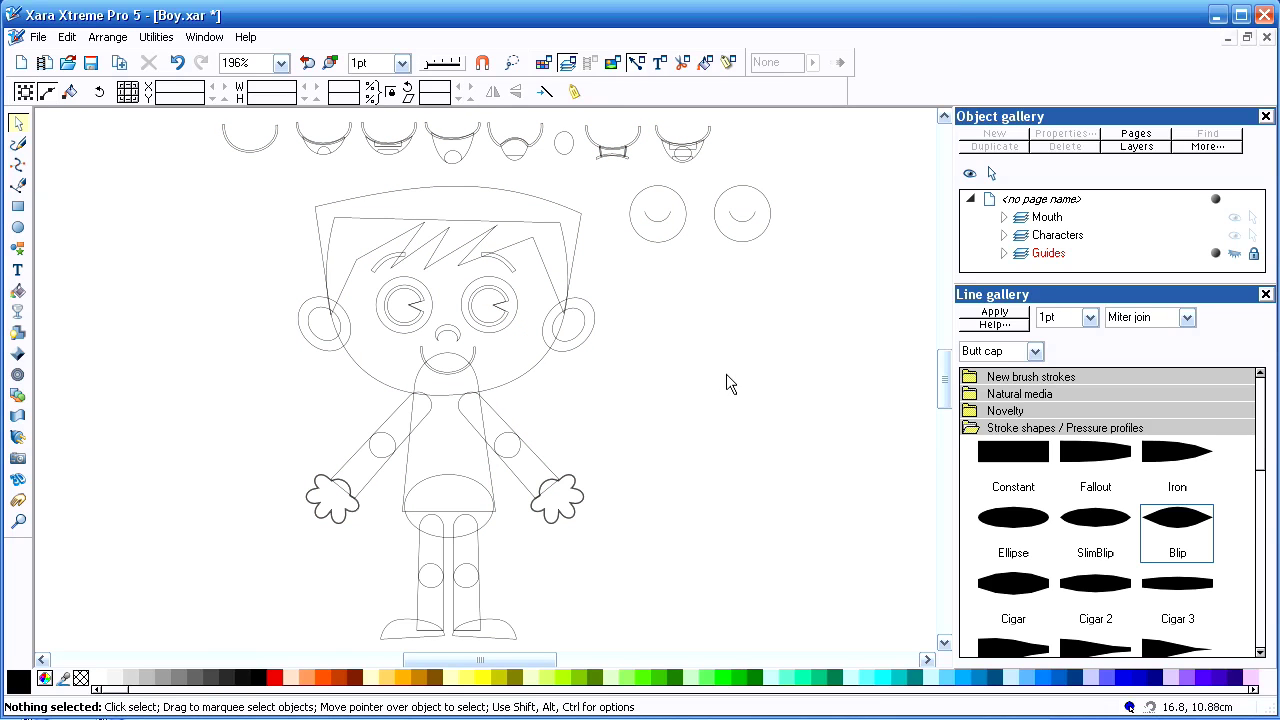
pyautogui.click(588, 342)
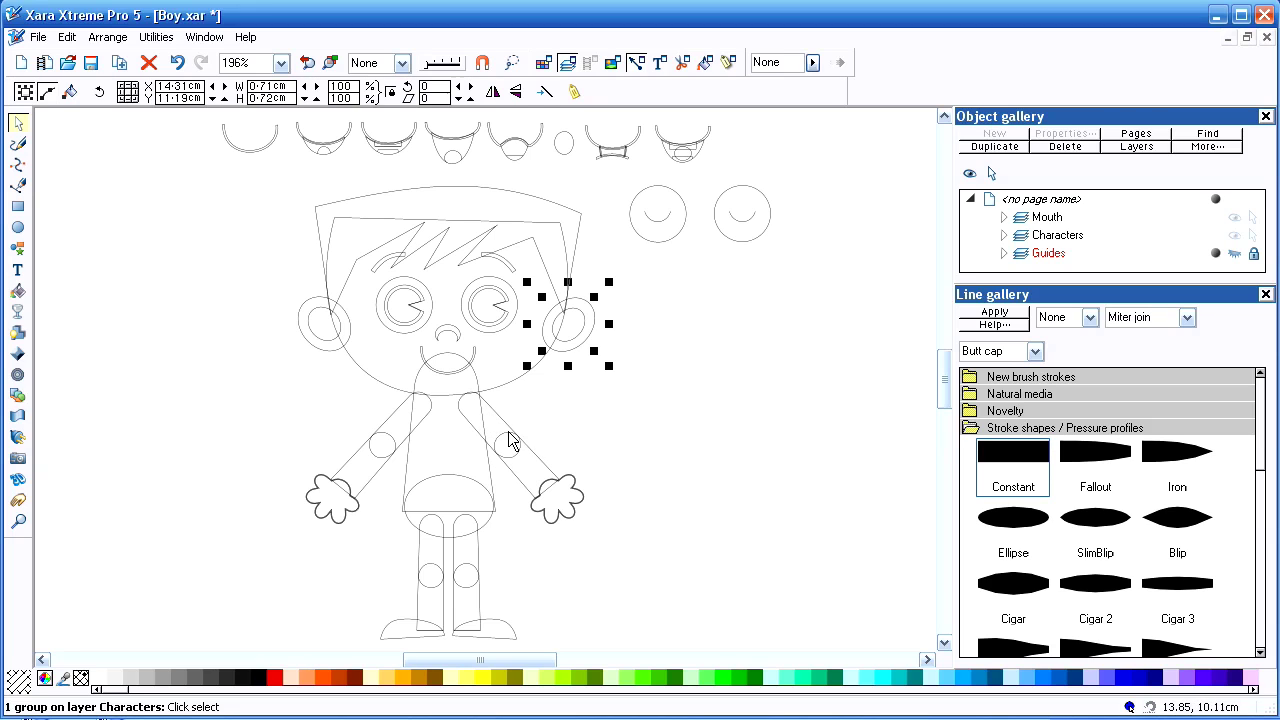
pyautogui.click(782, 337)
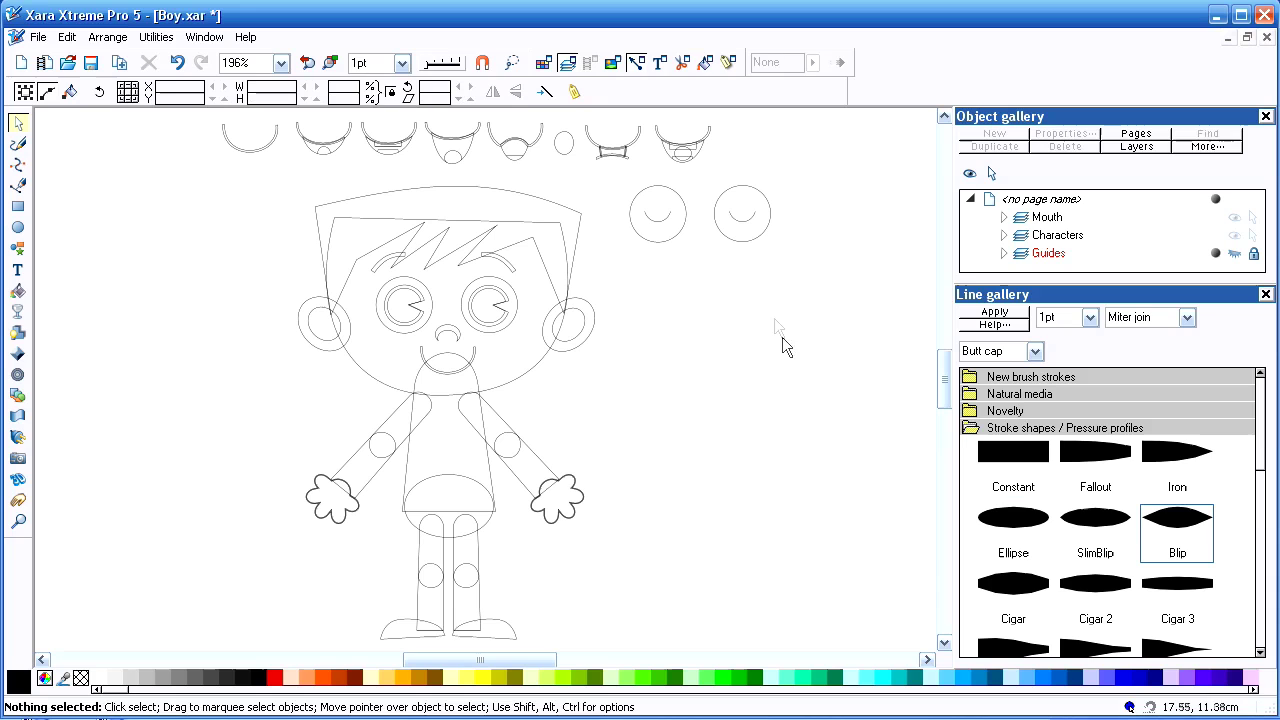
pyautogui.moveTo(428, 62); pyautogui.dragTo(442, 62)
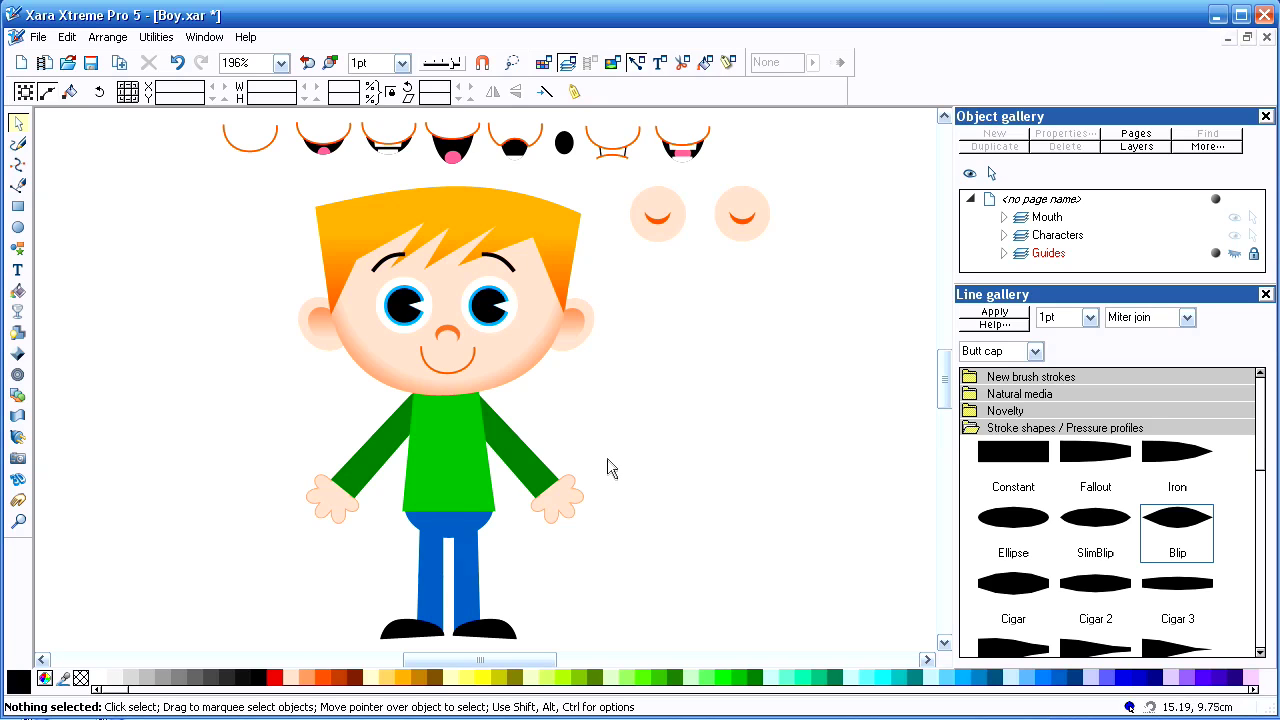
# Step: Select the right arm and hand, set the rotation centre at the shoulder, and zoom in
pyautogui.moveTo(609, 449); pyautogui.dragTo(535, 548)
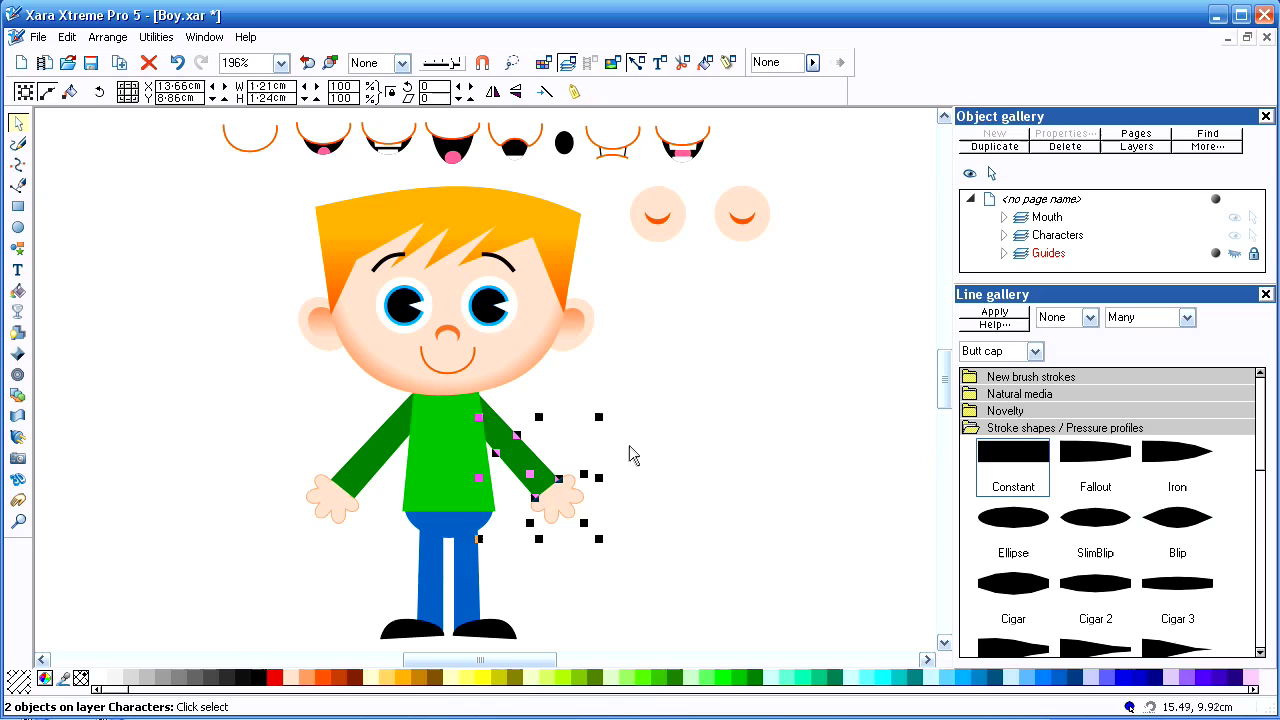
pyautogui.click(563, 508)
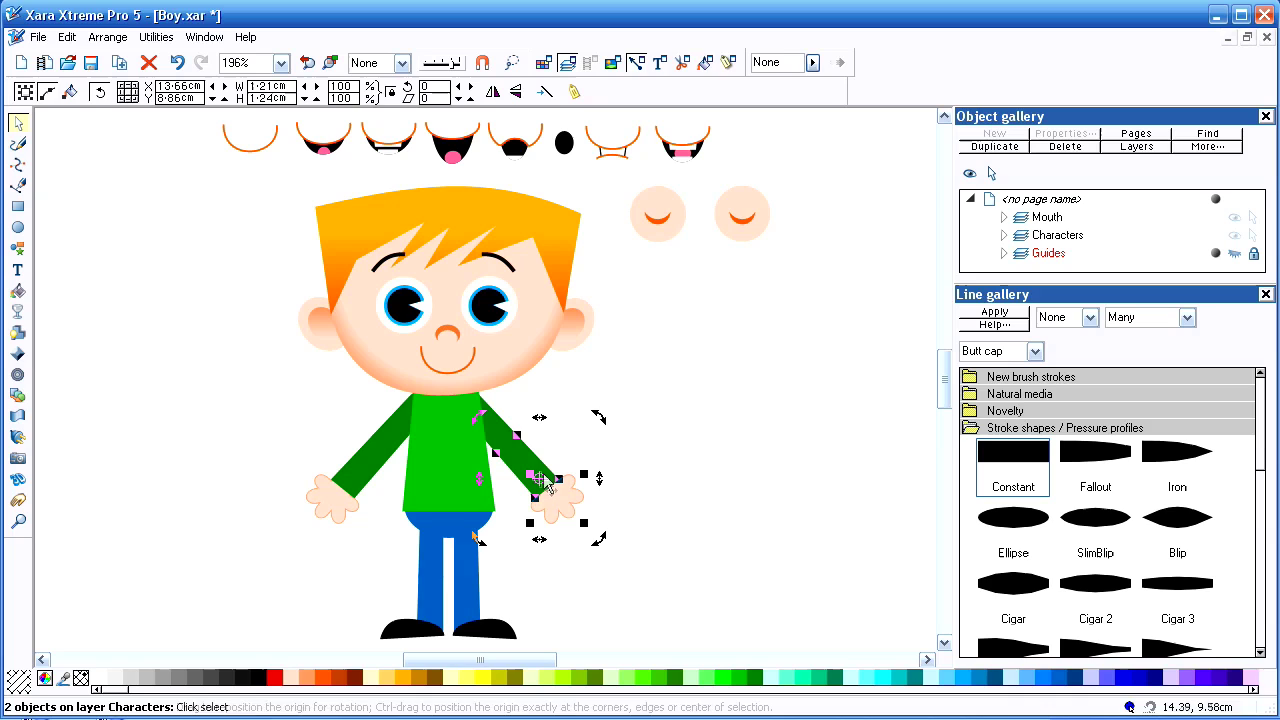
pyautogui.moveTo(540, 477); pyautogui.dragTo(513, 449)
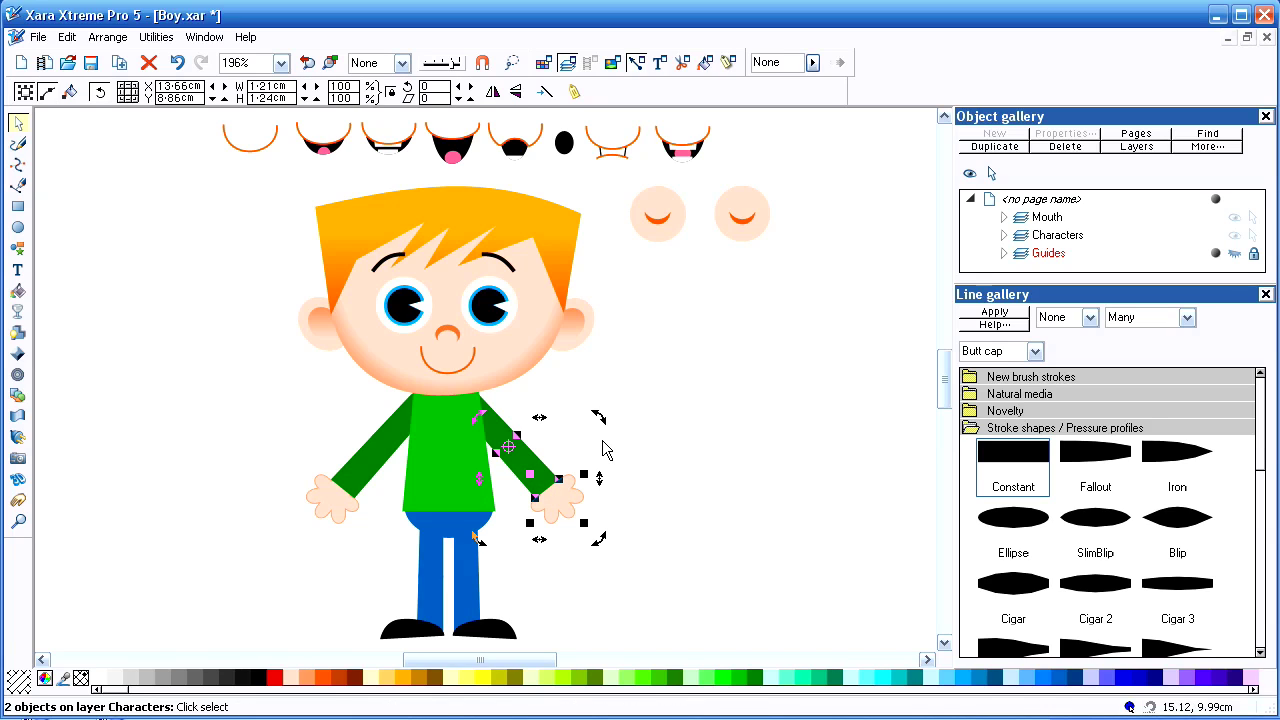
pyautogui.moveTo(460, 62); pyautogui.dragTo(449, 62)
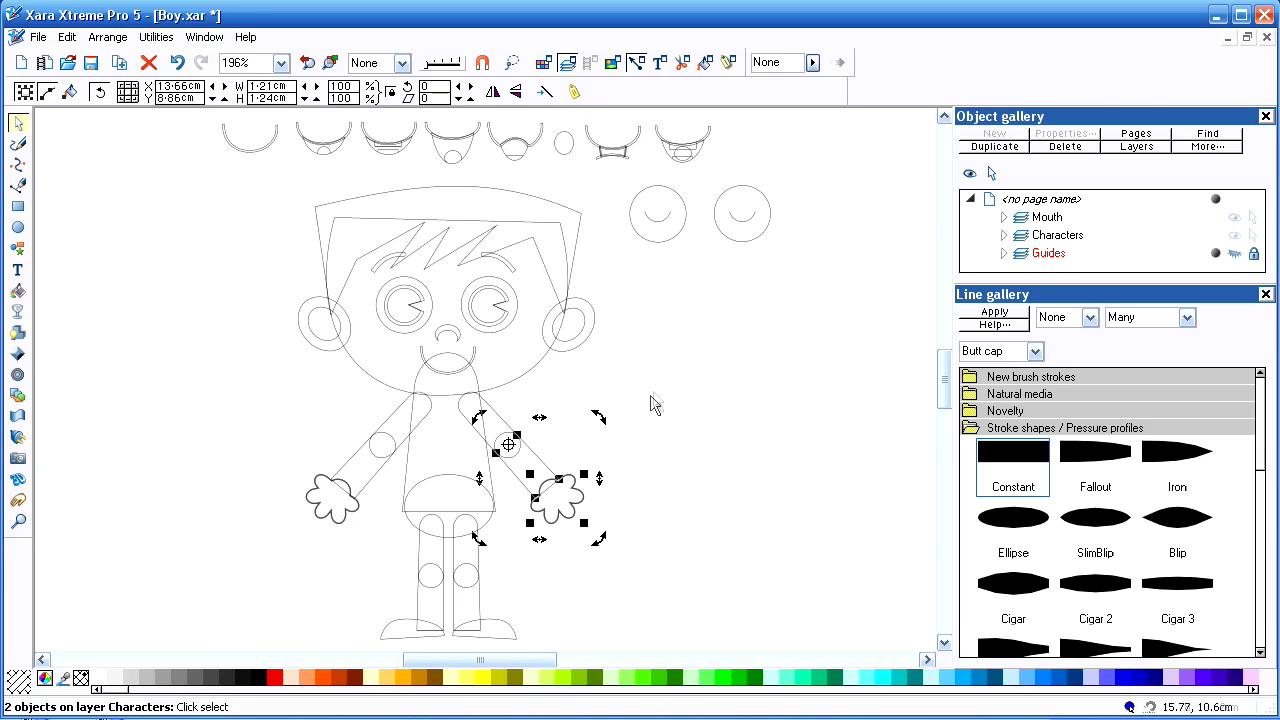
pyautogui.hotkey('shift', 'F2')
pyautogui.moveTo(651, 377); pyautogui.dragTo(451, 593)
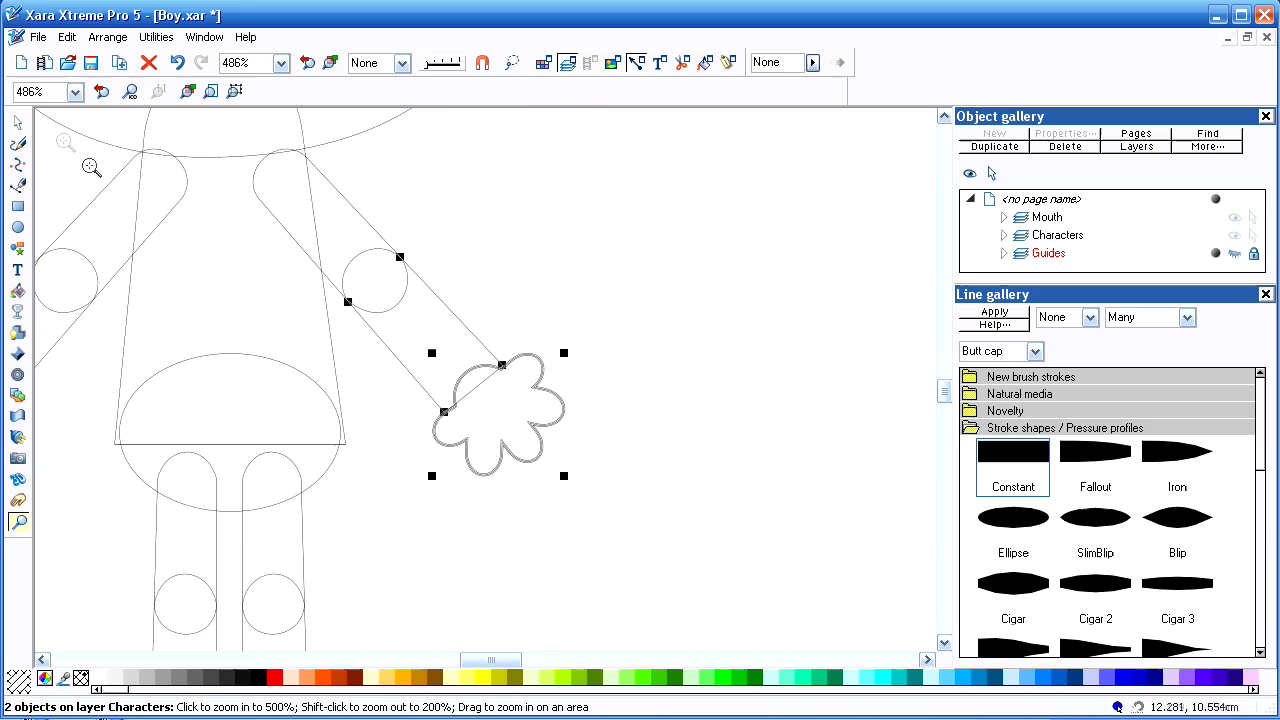
pyautogui.click(17, 122)
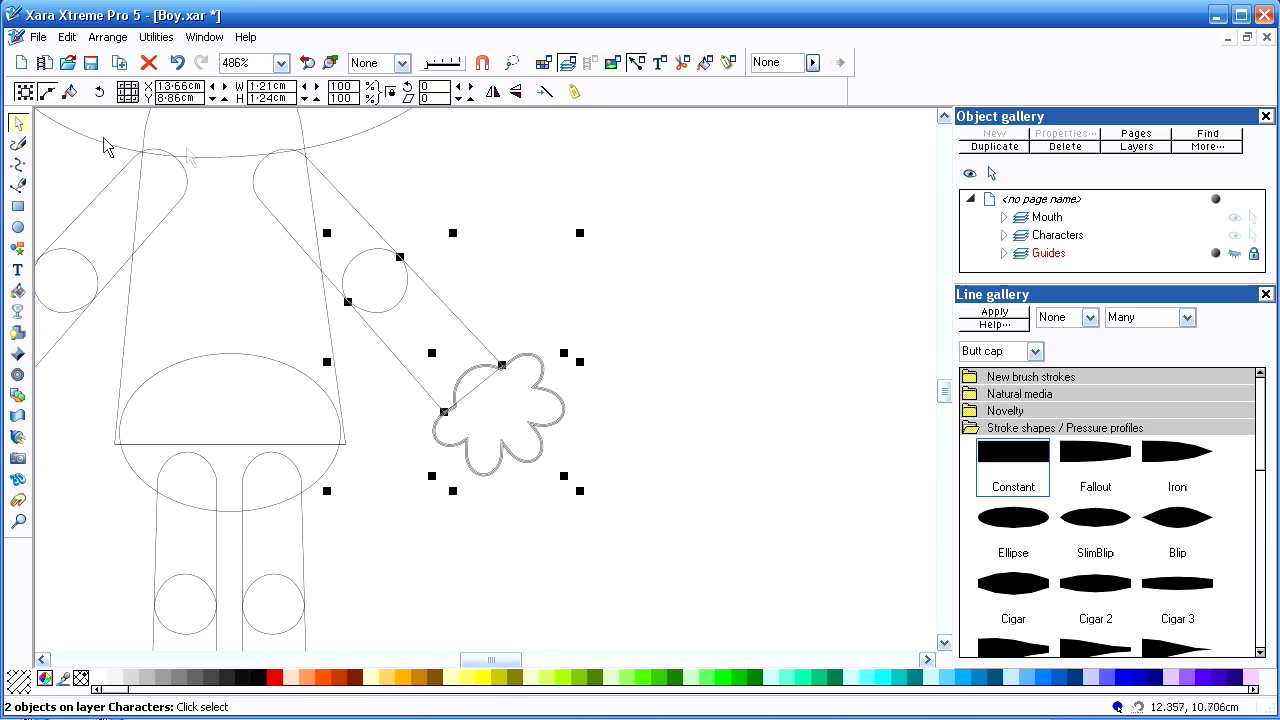
# Step: Rotate the arm and hand up to horizontal, then return to the whole-boy view
pyautogui.click(535, 363)
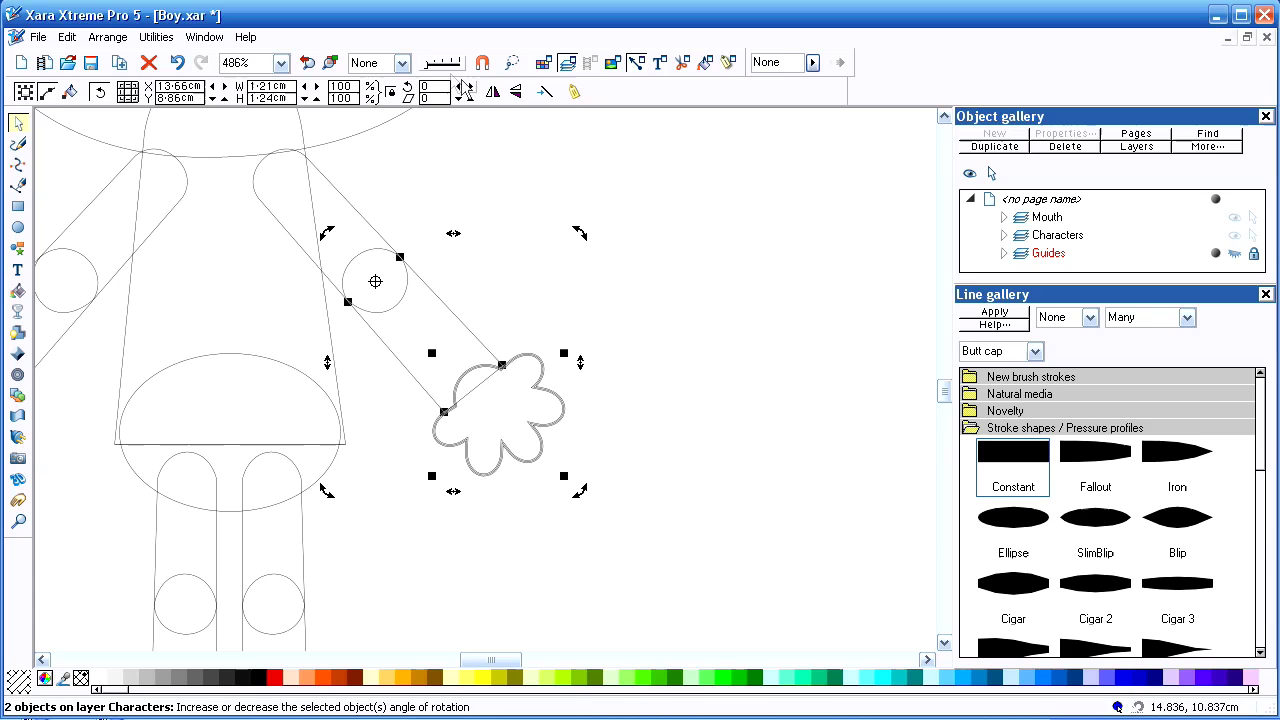
pyautogui.moveTo(441, 64); pyautogui.dragTo(452, 63)
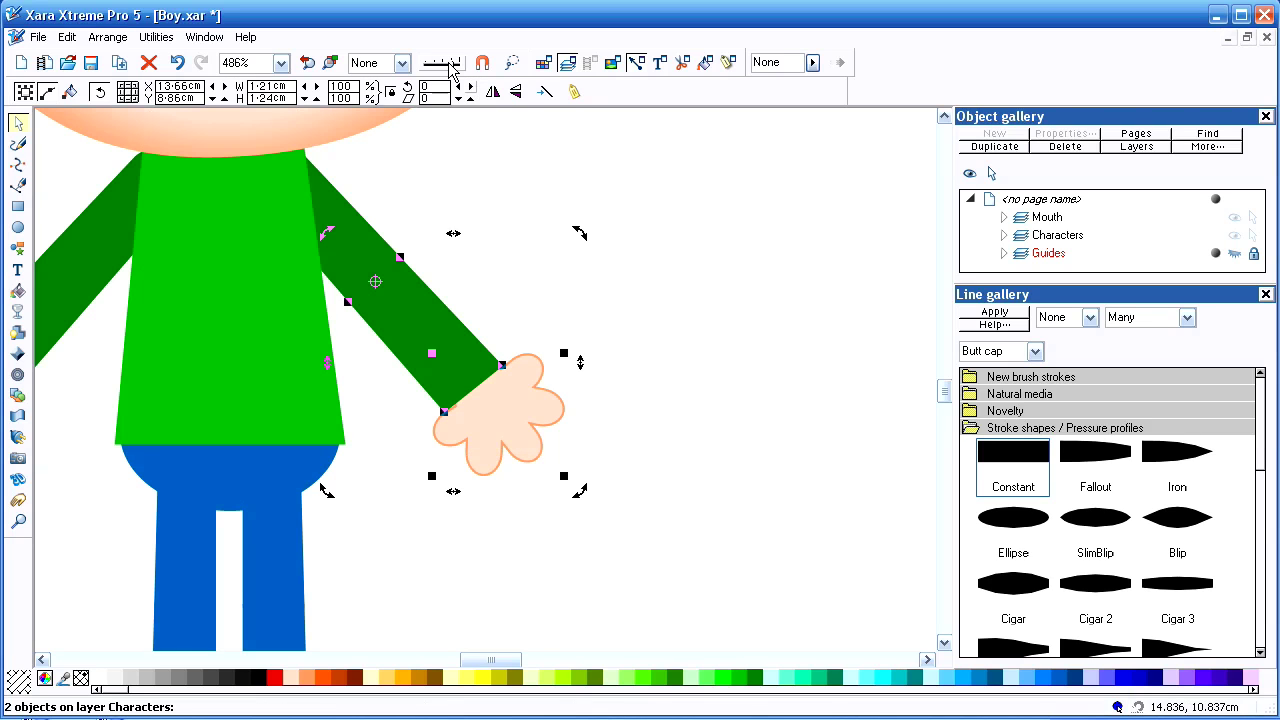
pyautogui.moveTo(580, 488); pyautogui.dragTo(479, 265)
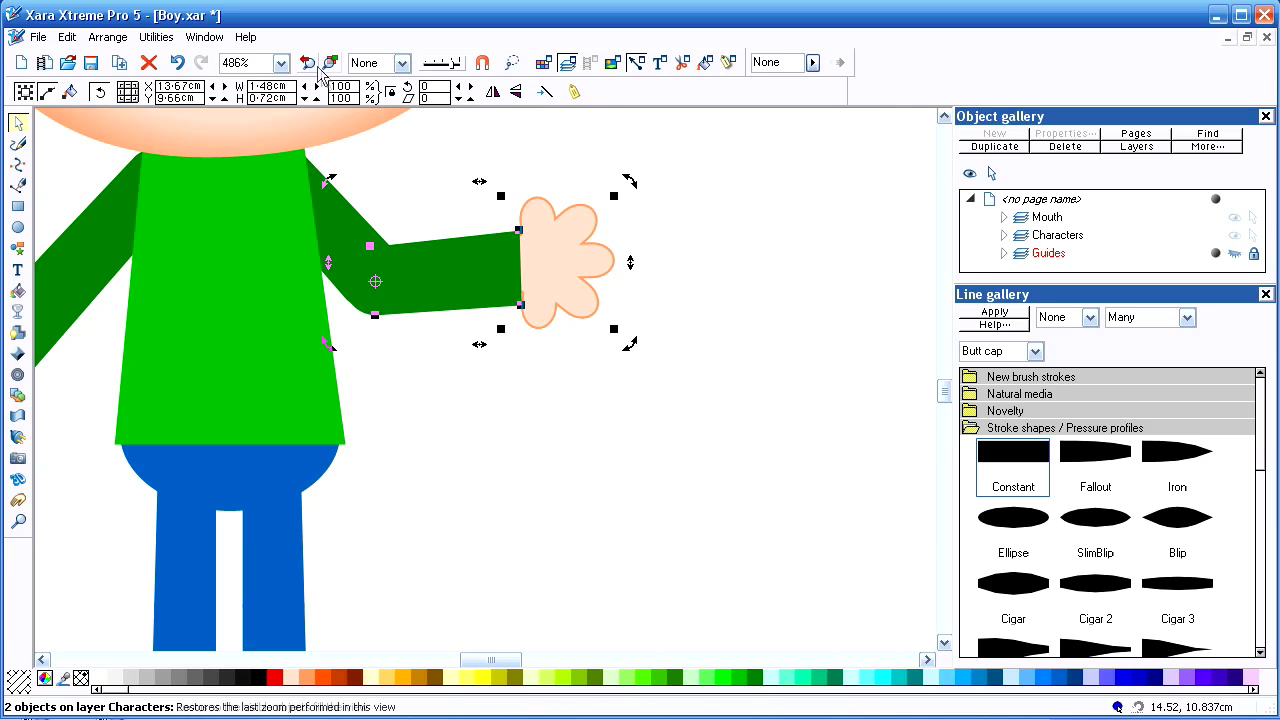
pyautogui.click(307, 62)
pyautogui.click(734, 388)
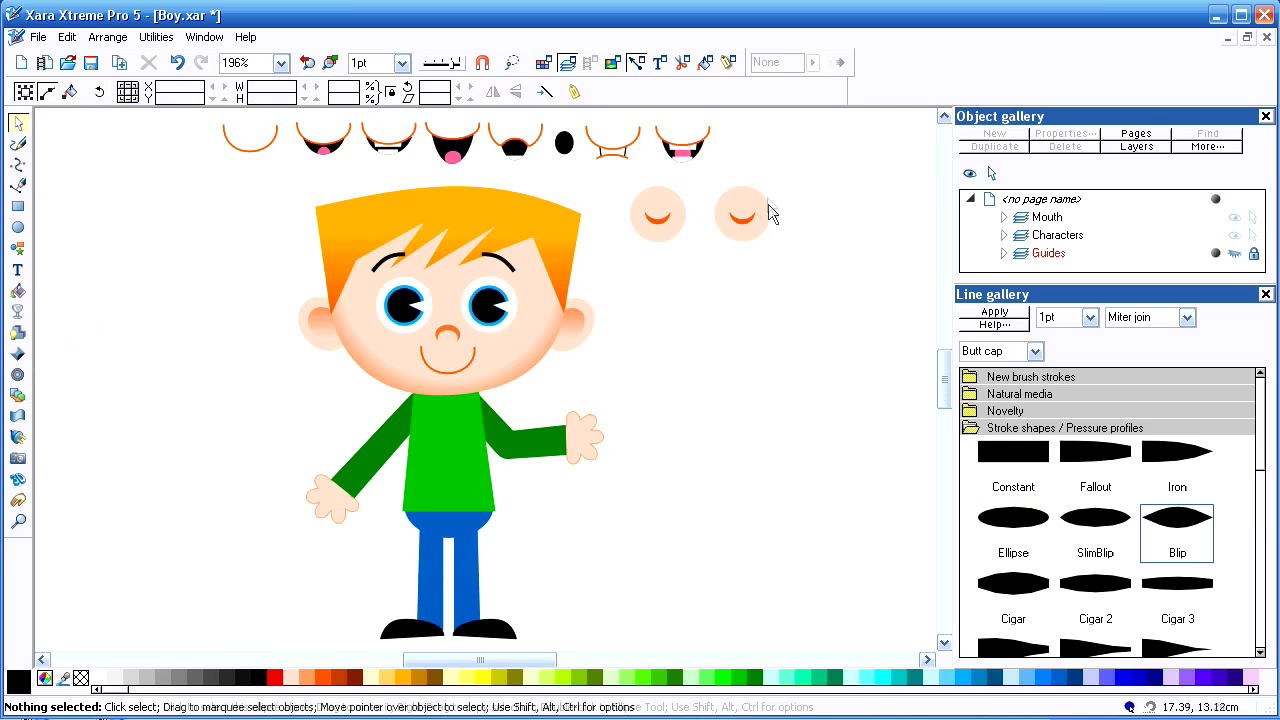
# Step: Try moving the closed-eye pieces onto the boy's face, then cancel the move
pyautogui.moveTo(789, 174); pyautogui.dragTo(613, 268)
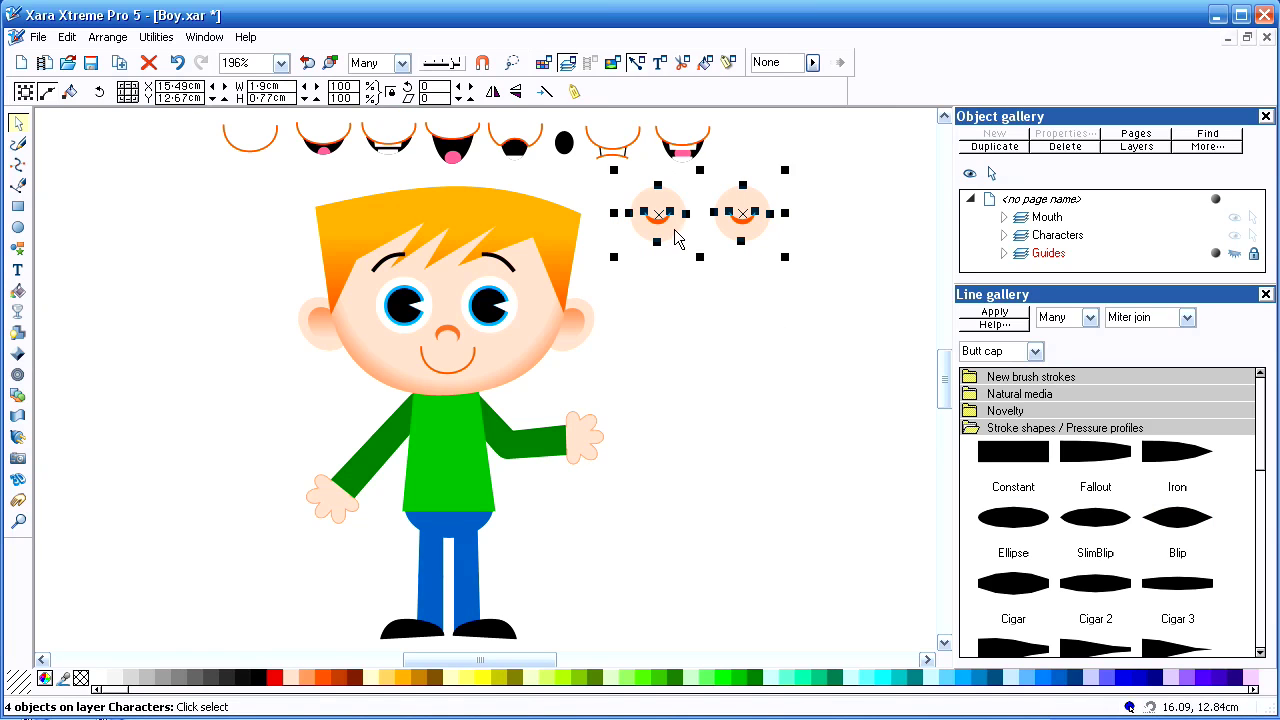
pyautogui.moveTo(674, 240); pyautogui.dragTo(486, 322)
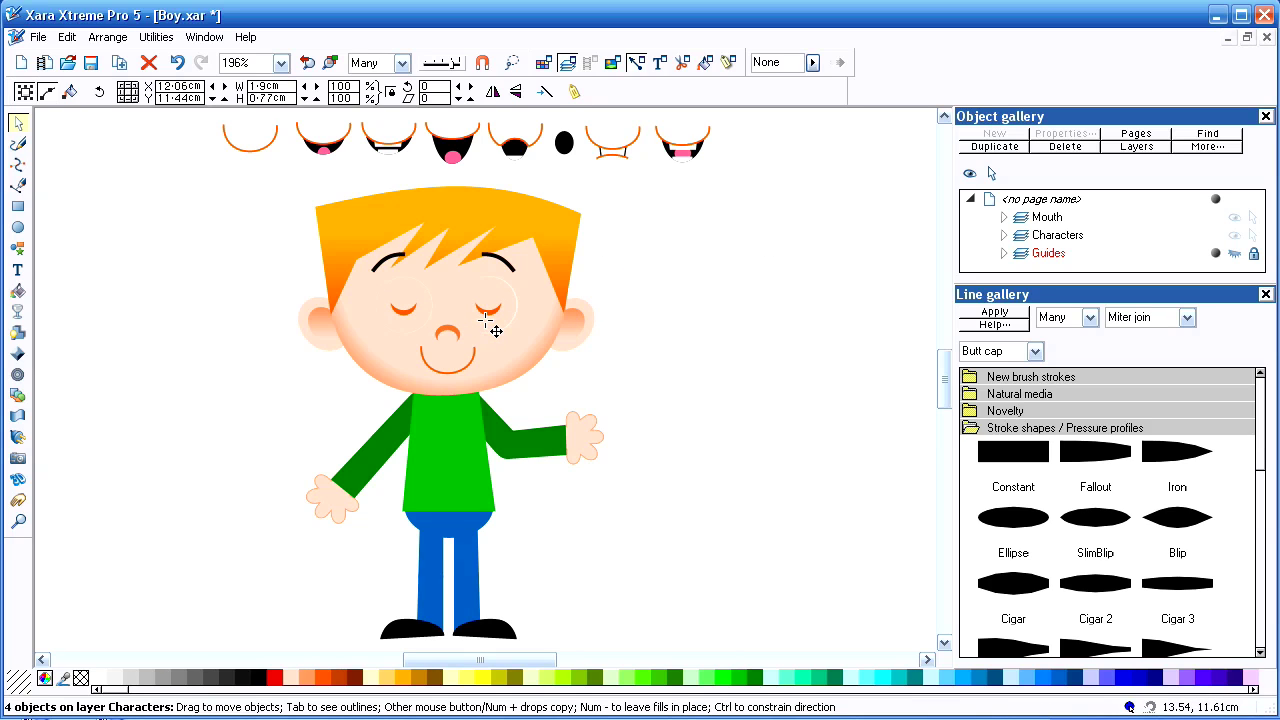
pyautogui.press('Escape')
# Step: Tilt the head around the neck and swing the right leg and shoe into a kick
pyautogui.moveTo(268, 185); pyautogui.dragTo(640, 426)
pyautogui.click(527, 372)
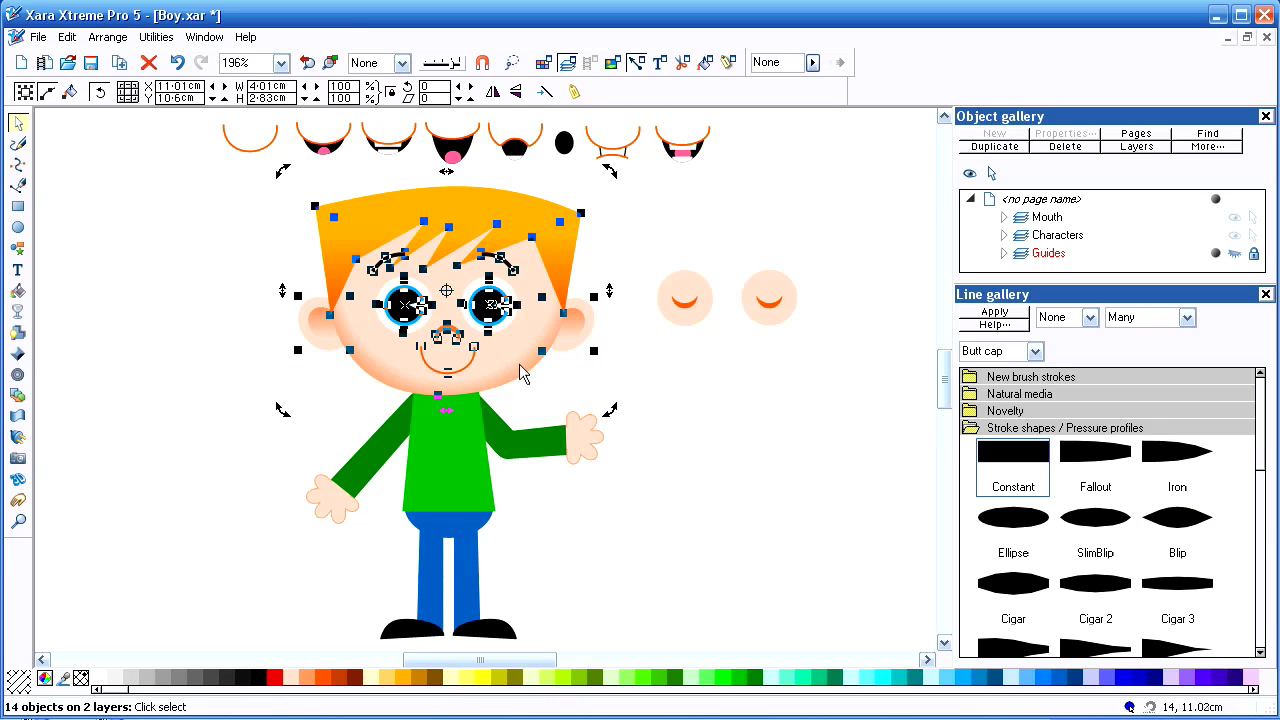
pyautogui.moveTo(446, 290)
pyautogui.mouseDown()
pyautogui.moveTo(460, 368)
pyautogui.moveTo(446, 392)
pyautogui.mouseUp()
pyautogui.moveTo(284, 172); pyautogui.dragTo(300, 207)
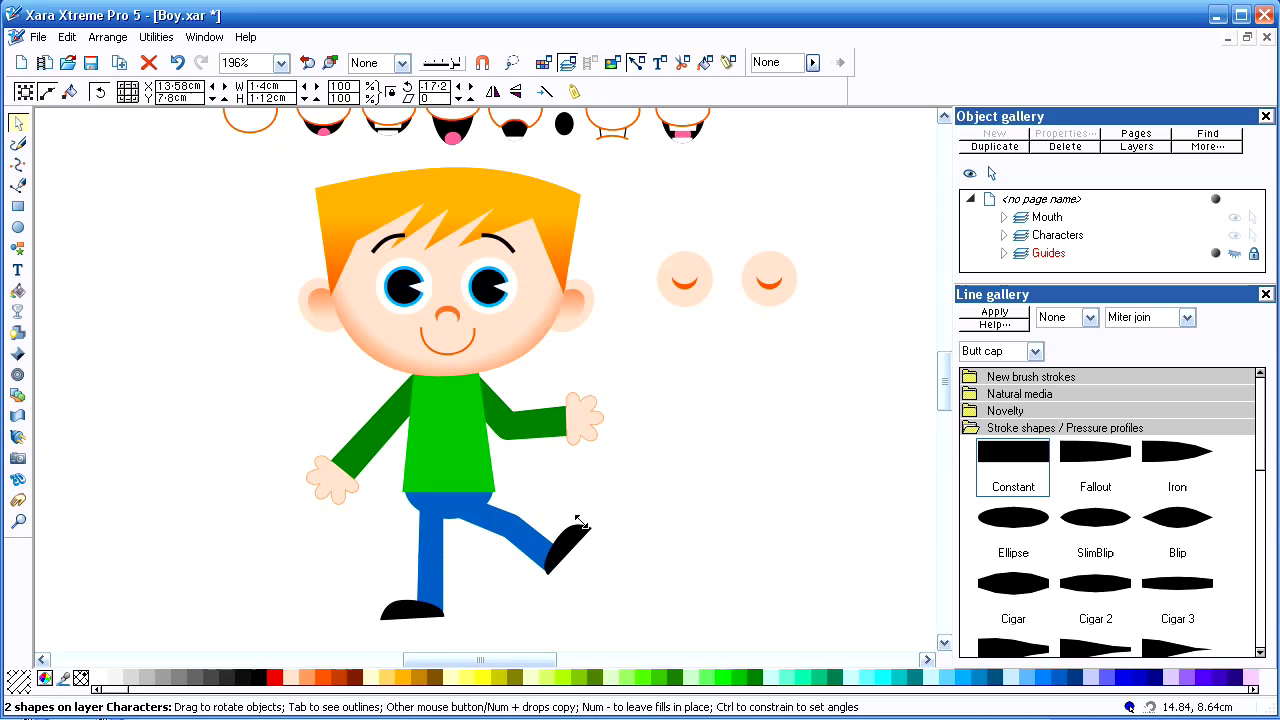
pyautogui.moveTo(580, 523); pyautogui.dragTo(551, 534)
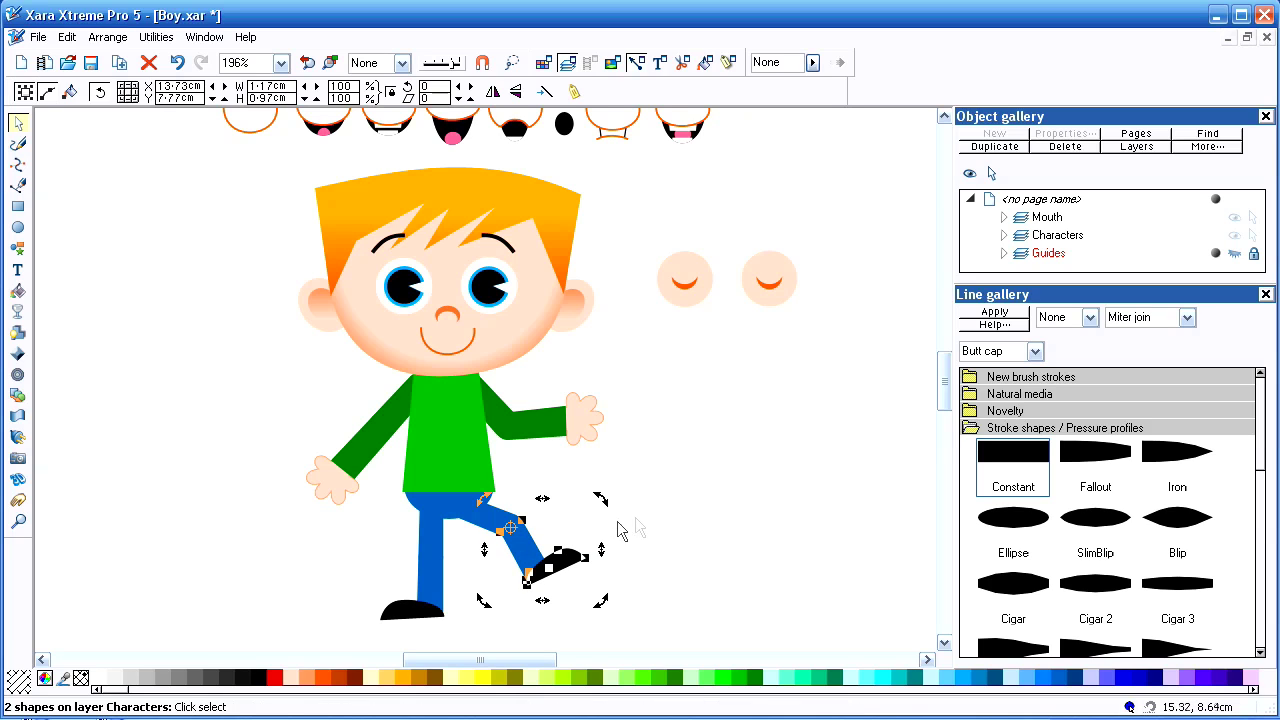
# Step: Undo the kick so the right leg and shoe stand straight on the ground
pyautogui.click(771, 509)
pyautogui.hotkey('ctrl', 'z')
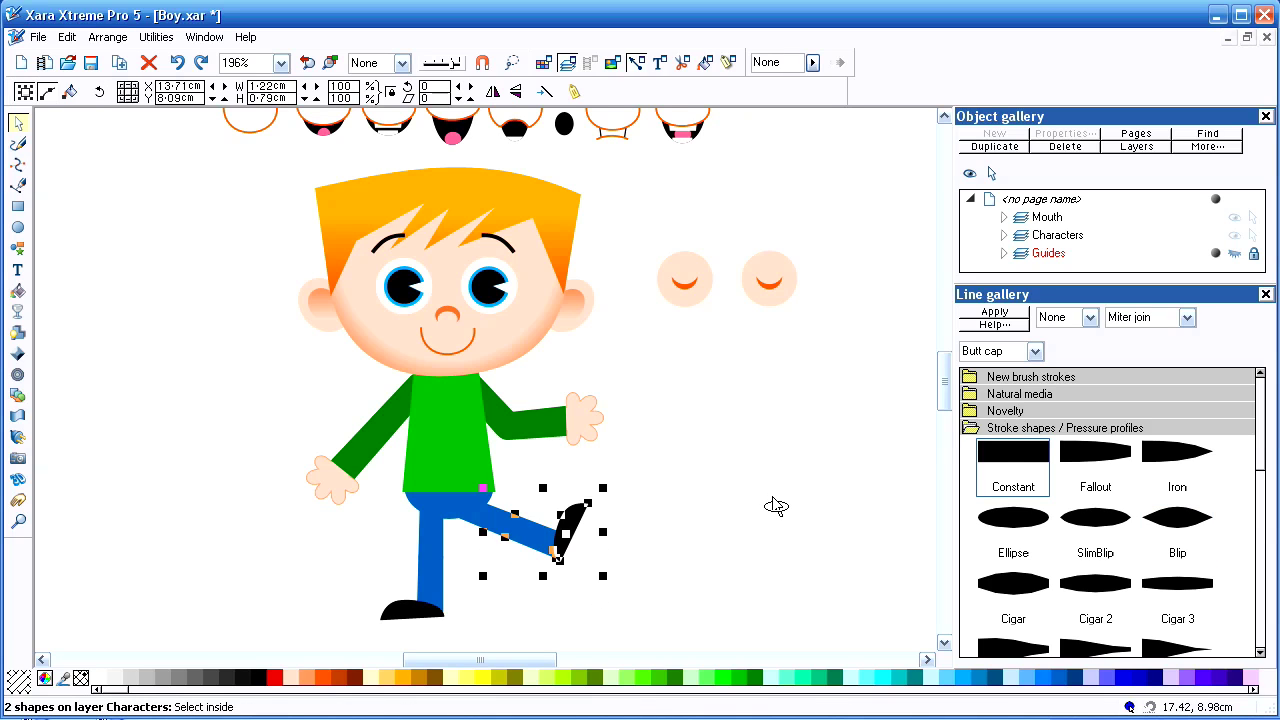
pyautogui.hotkey('ctrl', 'z')
pyautogui.click(775, 504)
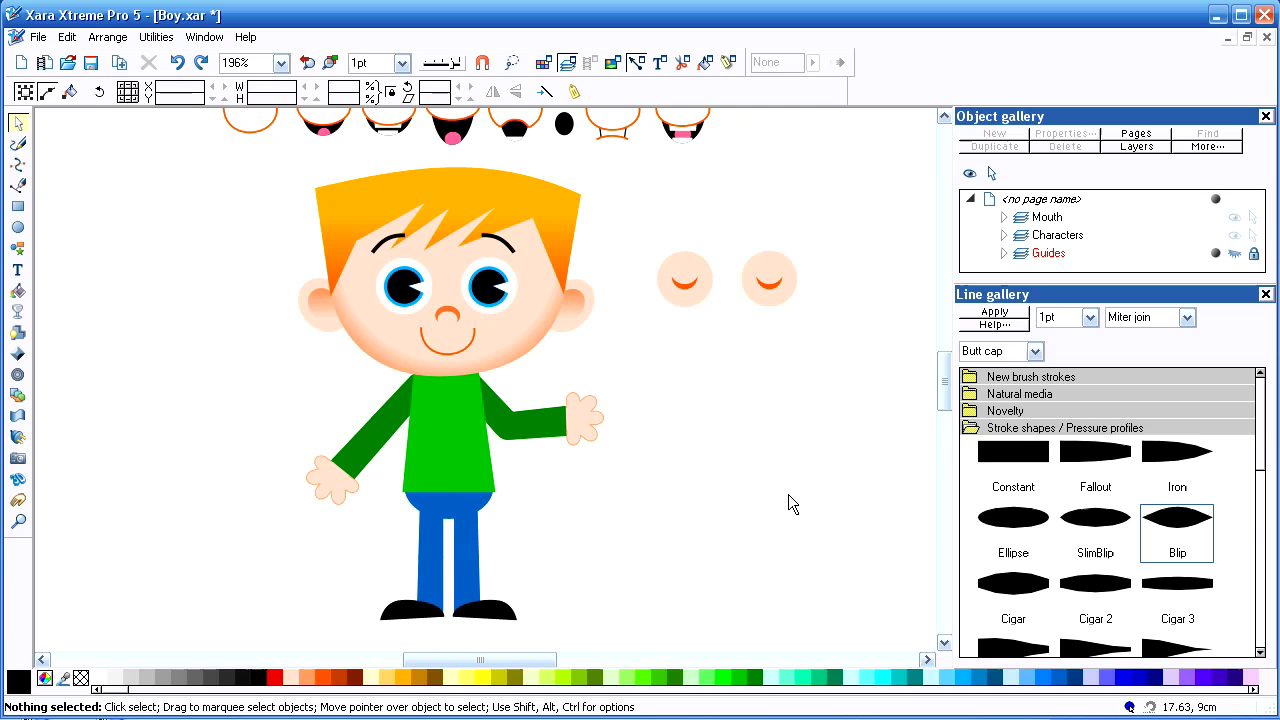
# Step: Give the shirt a vertical linear fill into dark green and adjust both gradient ends
pyautogui.click(491, 345)
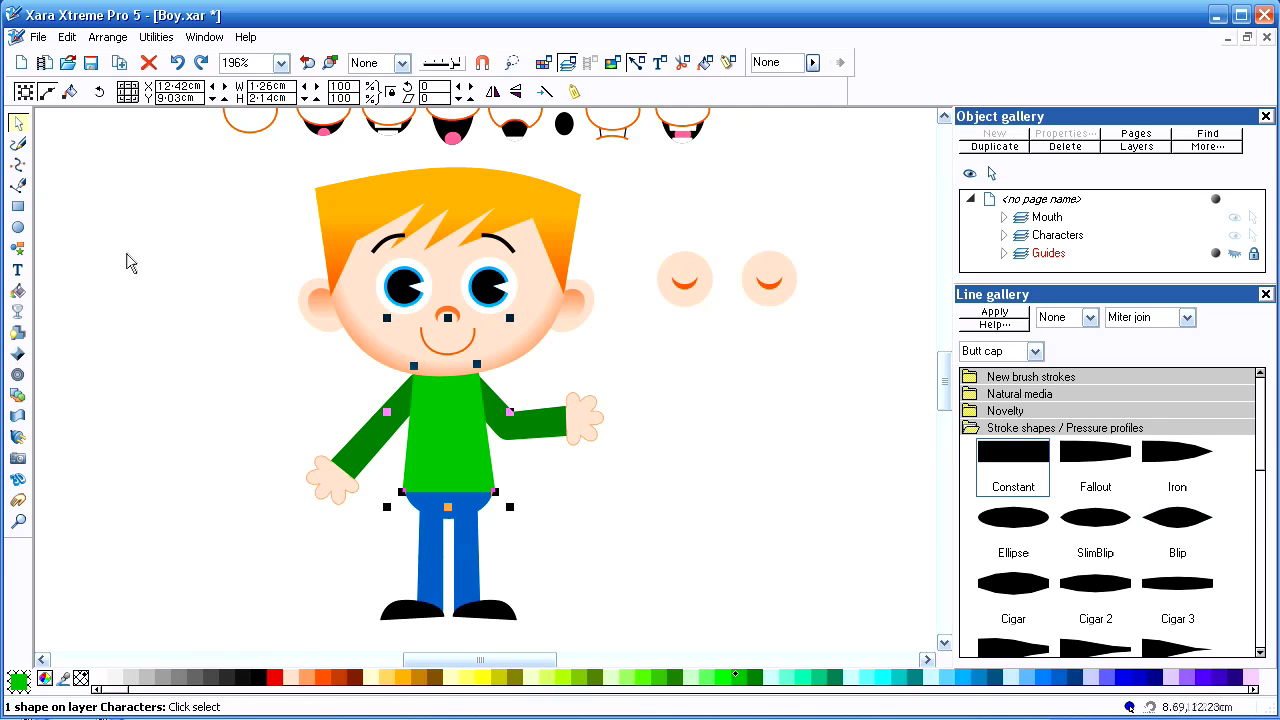
pyautogui.click(18, 292)
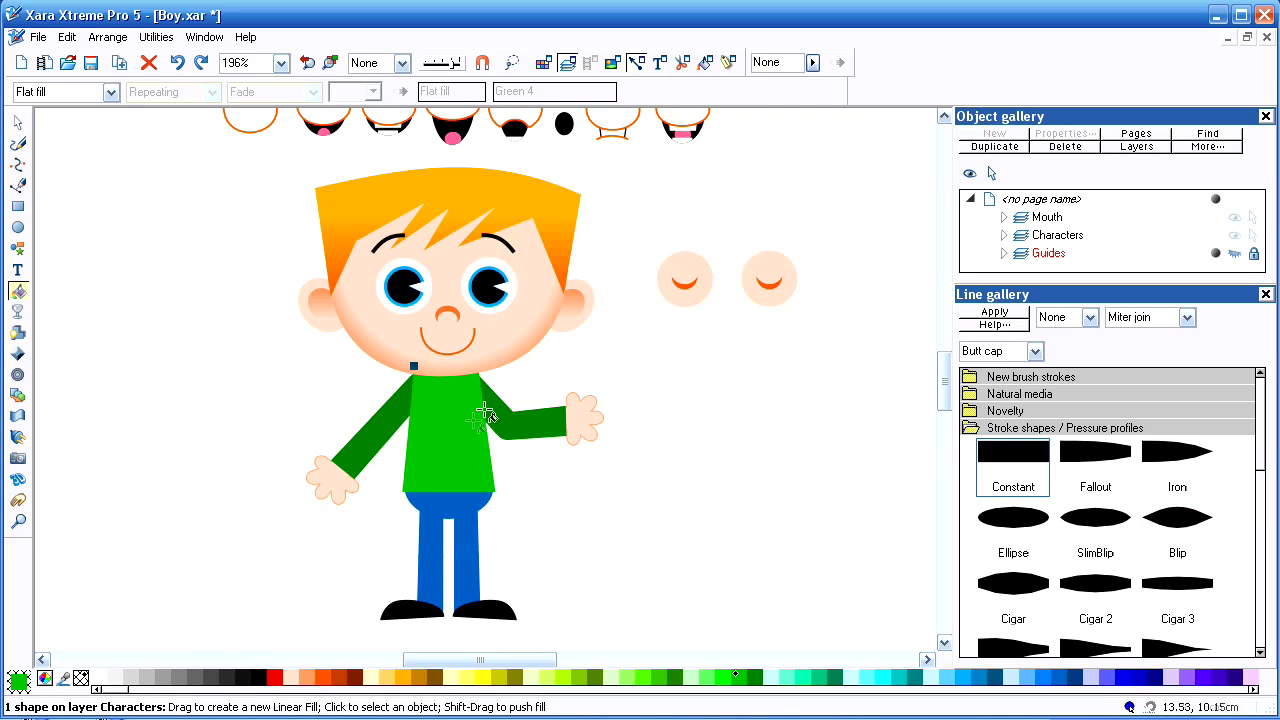
pyautogui.moveTo(450, 468); pyautogui.dragTo(445, 390)
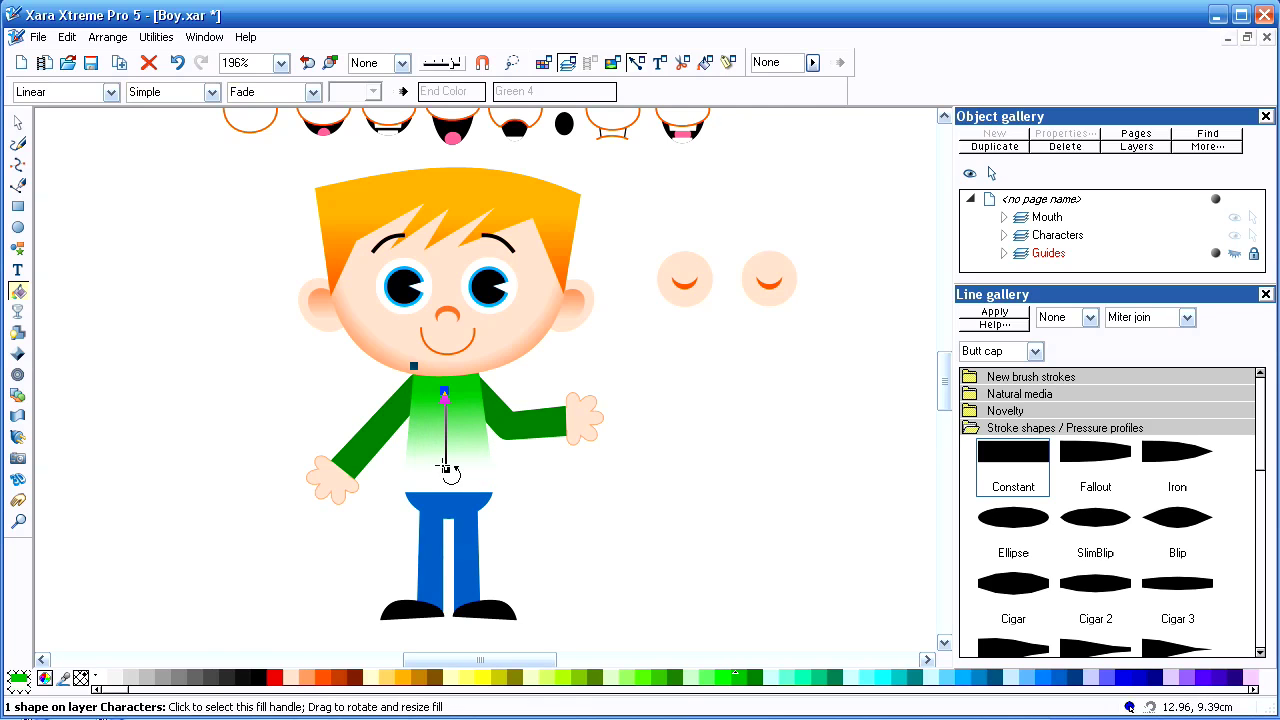
pyautogui.click(757, 677)
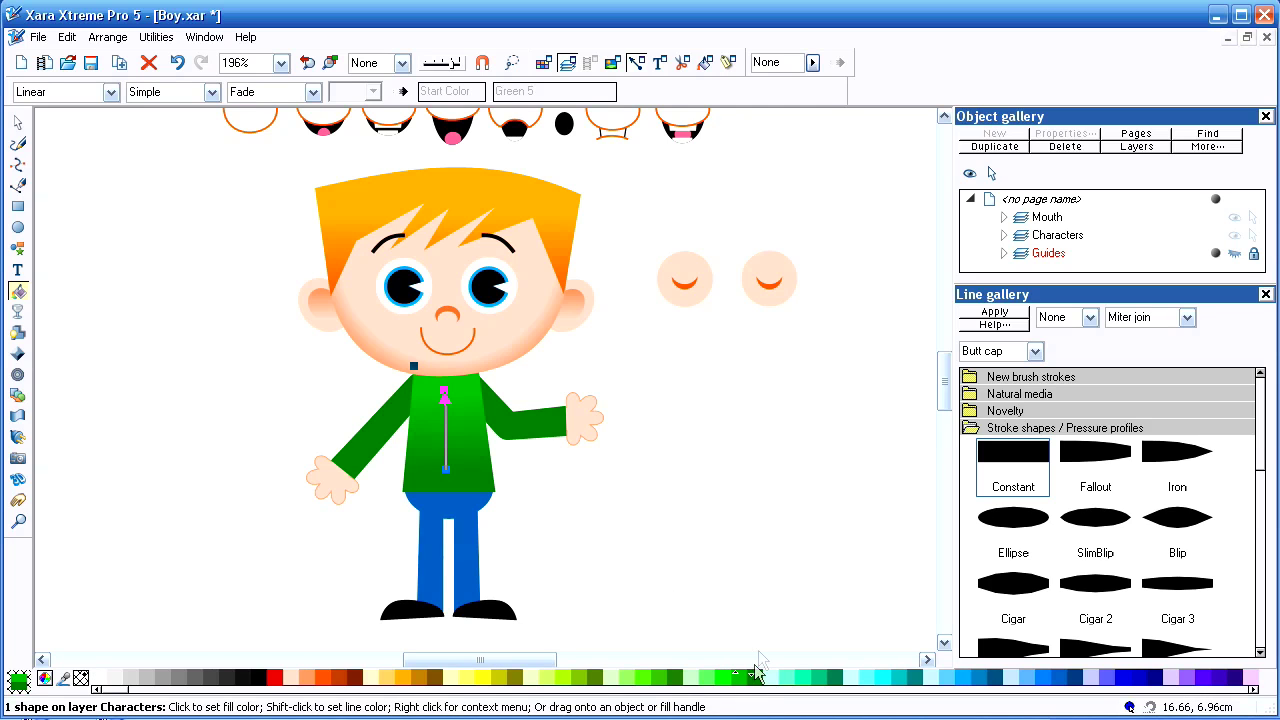
pyautogui.moveTo(445, 468); pyautogui.dragTo(444, 494)
pyautogui.moveTo(442, 398); pyautogui.dragTo(441, 390)
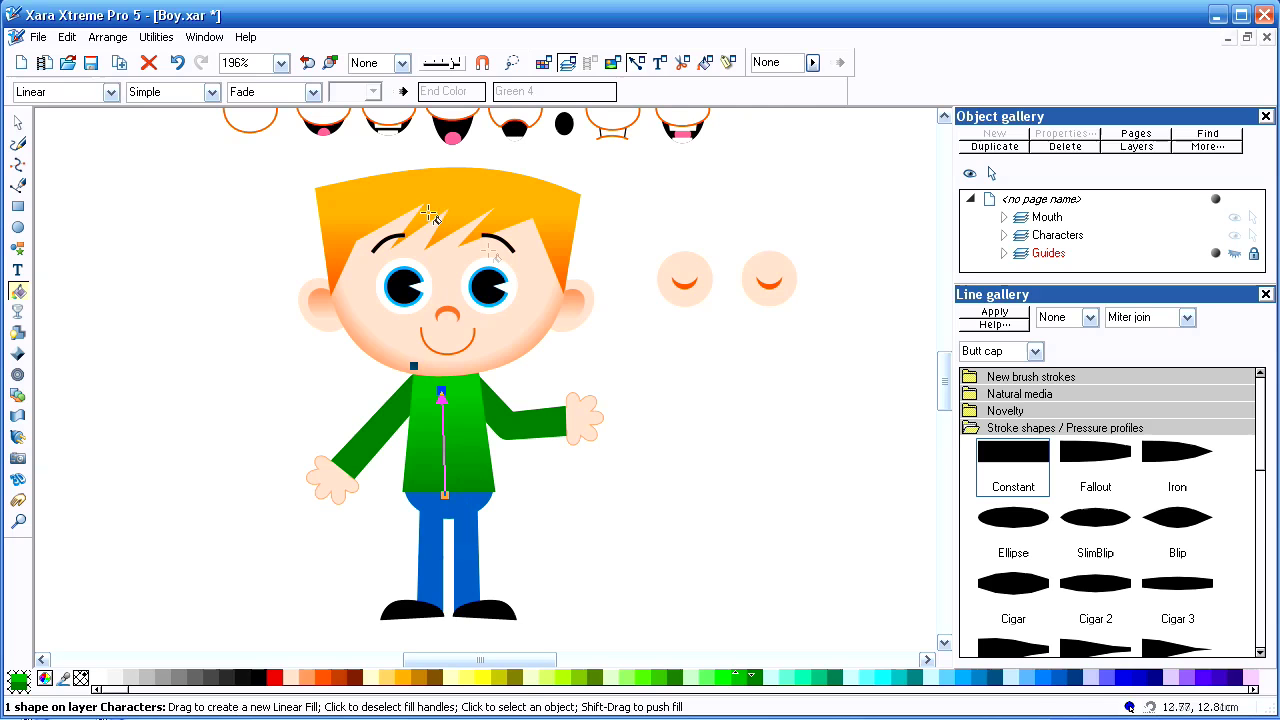
pyautogui.click(532, 322)
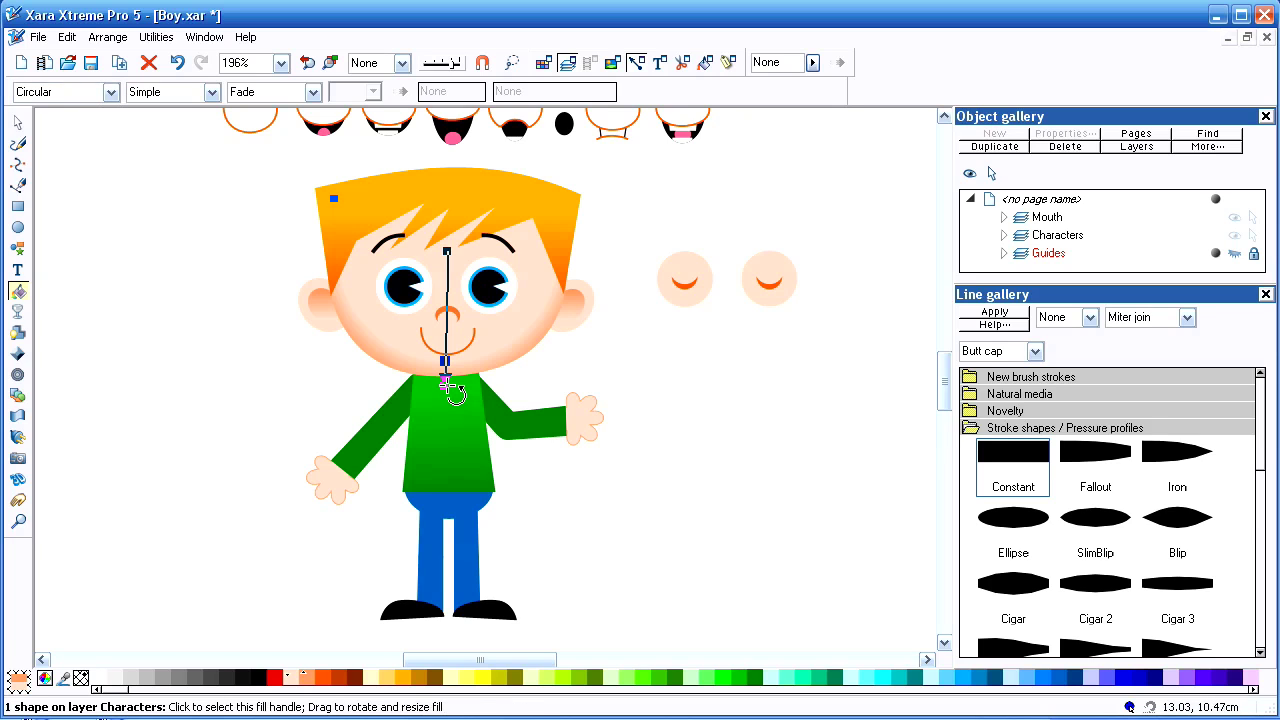
pyautogui.click(447, 251)
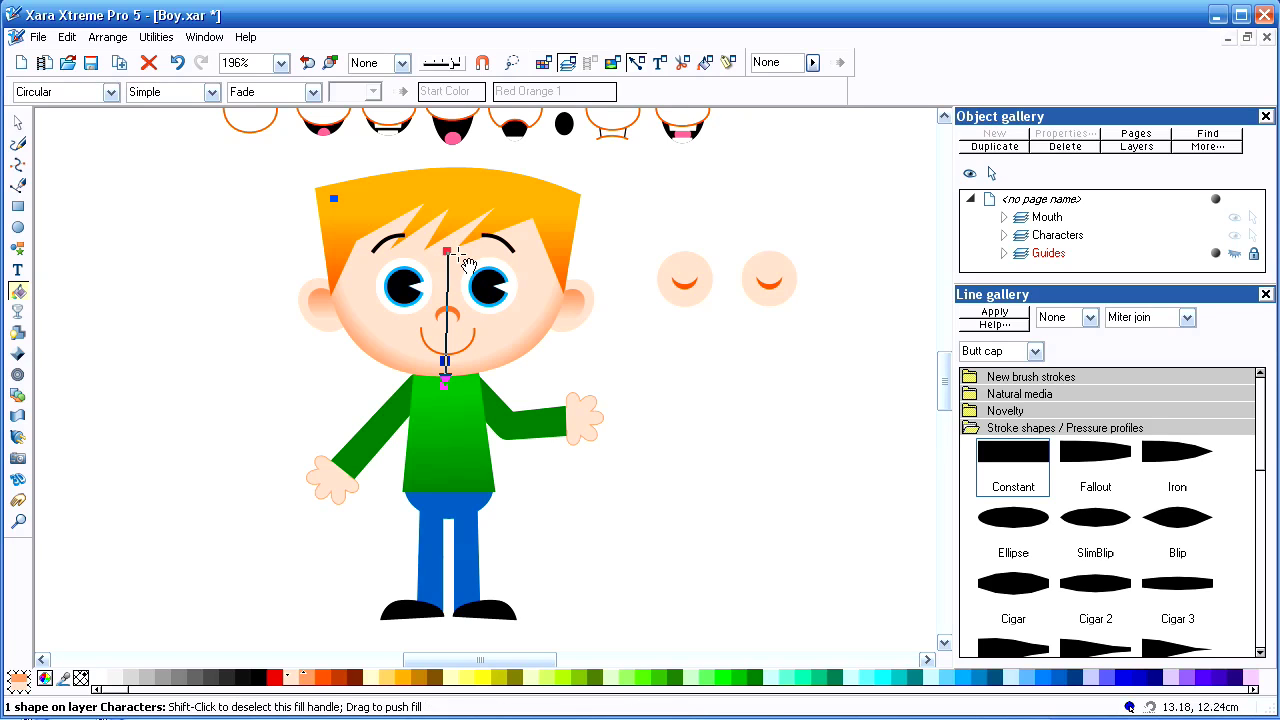
pyautogui.click(446, 363)
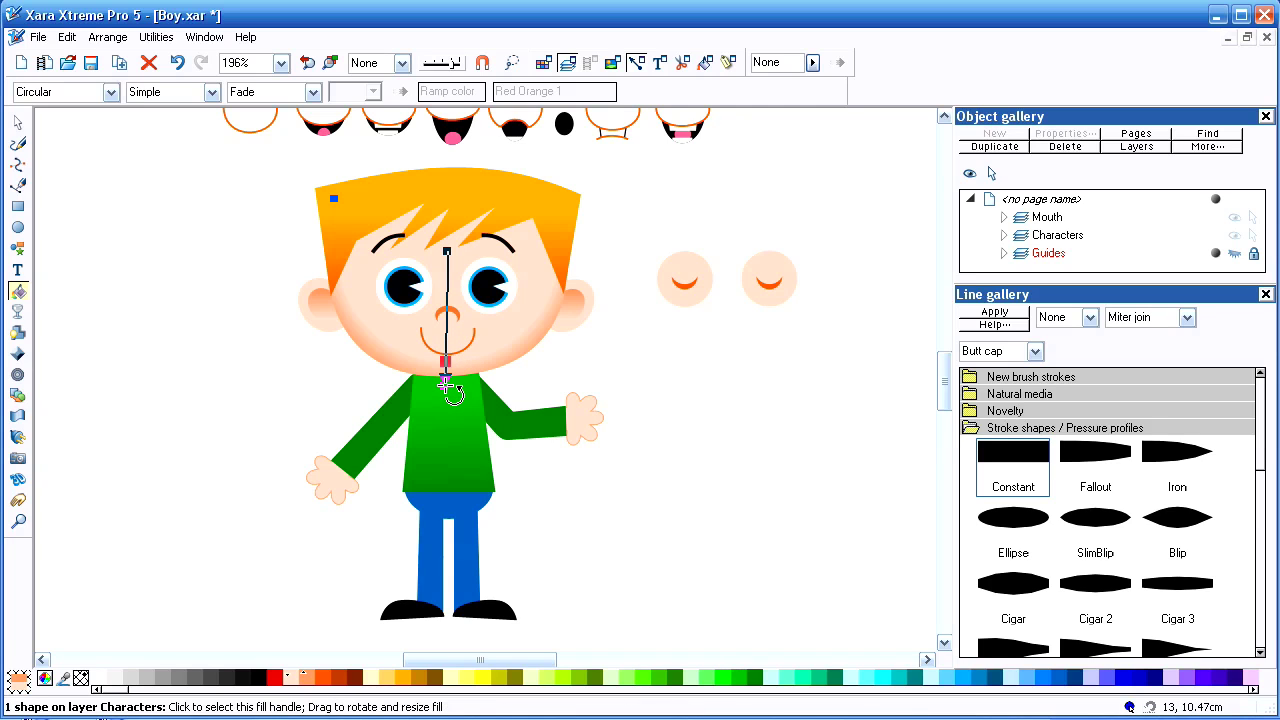
pyautogui.click(446, 385)
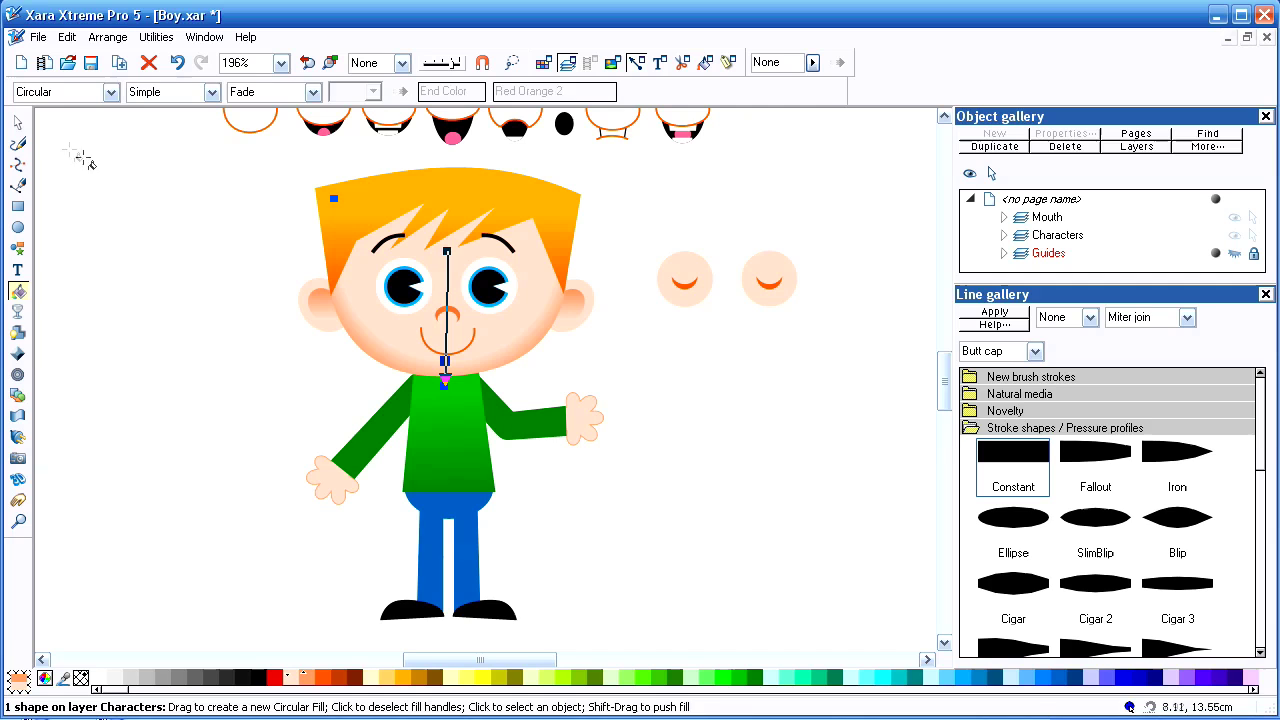
pyautogui.click(17, 122)
# Step: Move the hair's orange linear gradient start up to the top of the hair
pyautogui.click(628, 310)
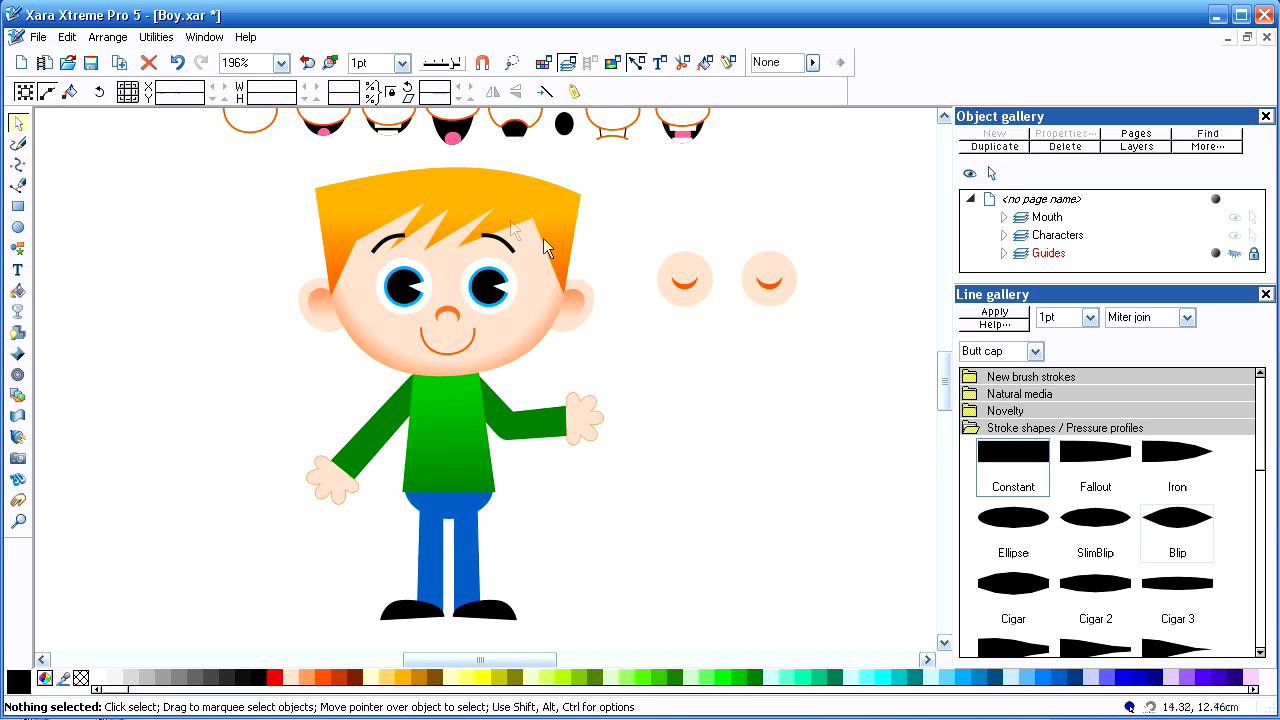
pyautogui.click(570, 258)
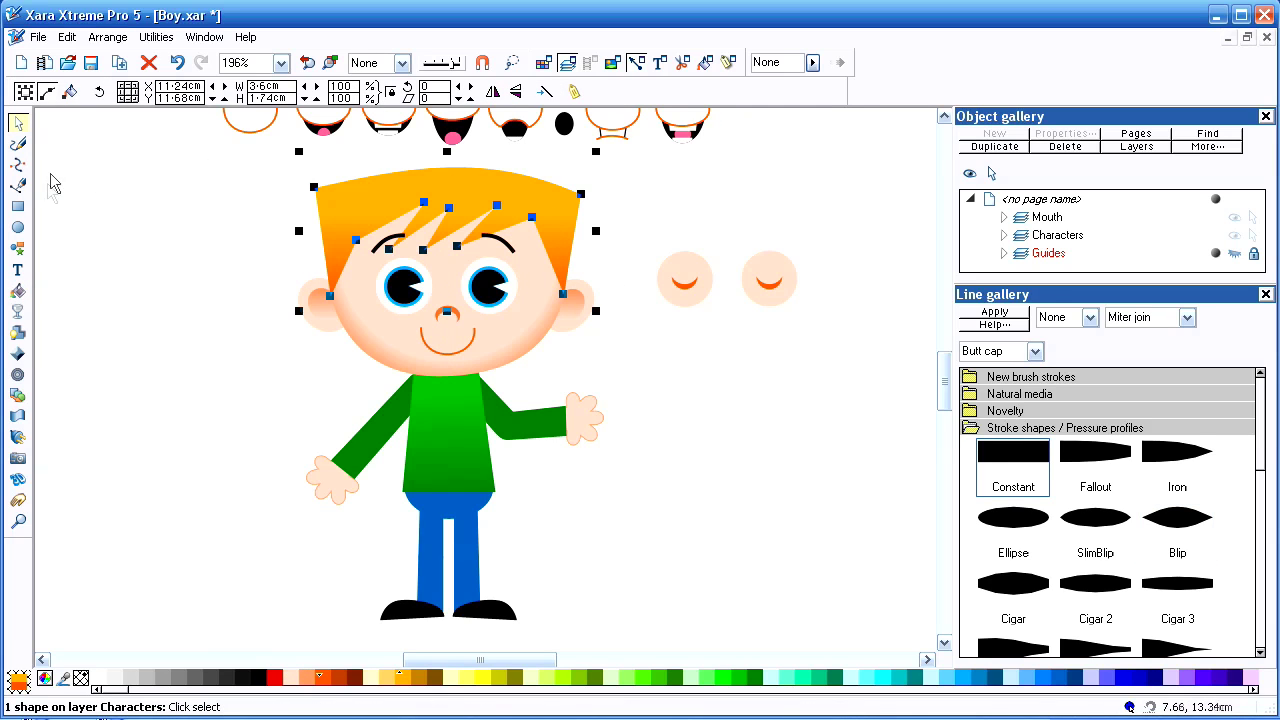
pyautogui.click(17, 290)
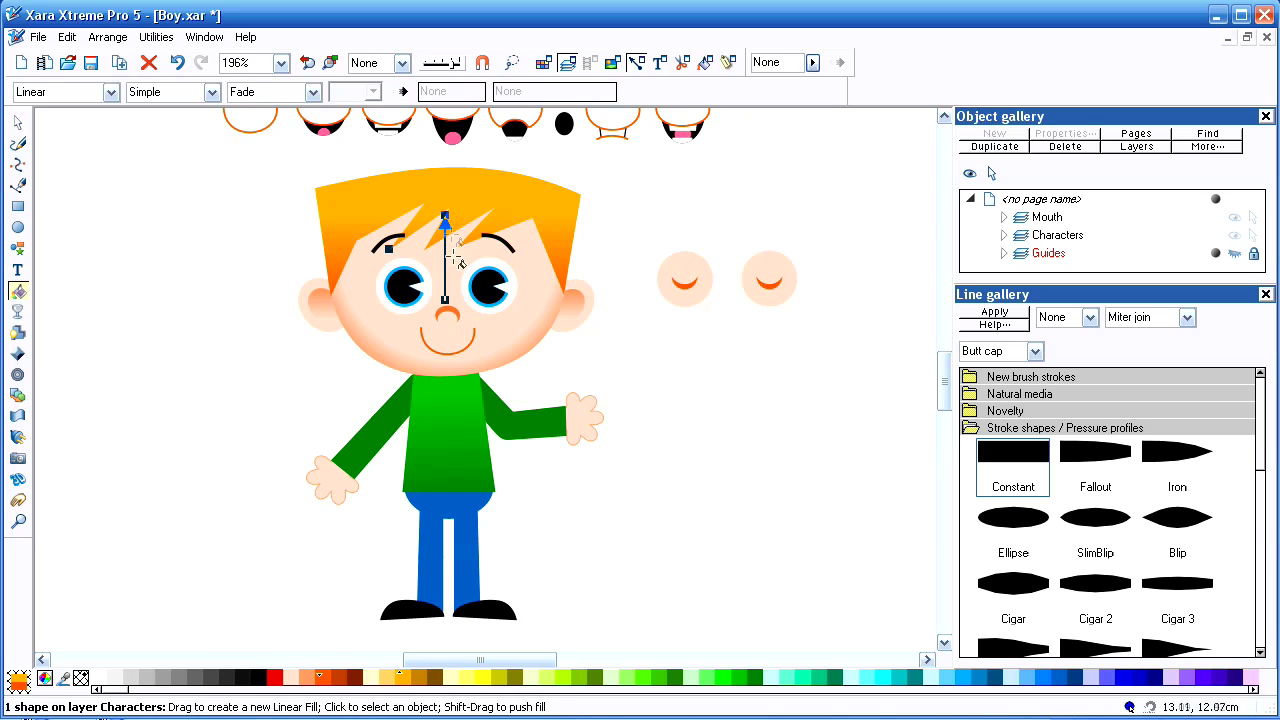
pyautogui.moveTo(445, 215)
pyautogui.mouseDown()
pyautogui.moveTo(451, 177)
pyautogui.moveTo(452, 232)
pyautogui.moveTo(445, 198)
pyautogui.mouseUp()
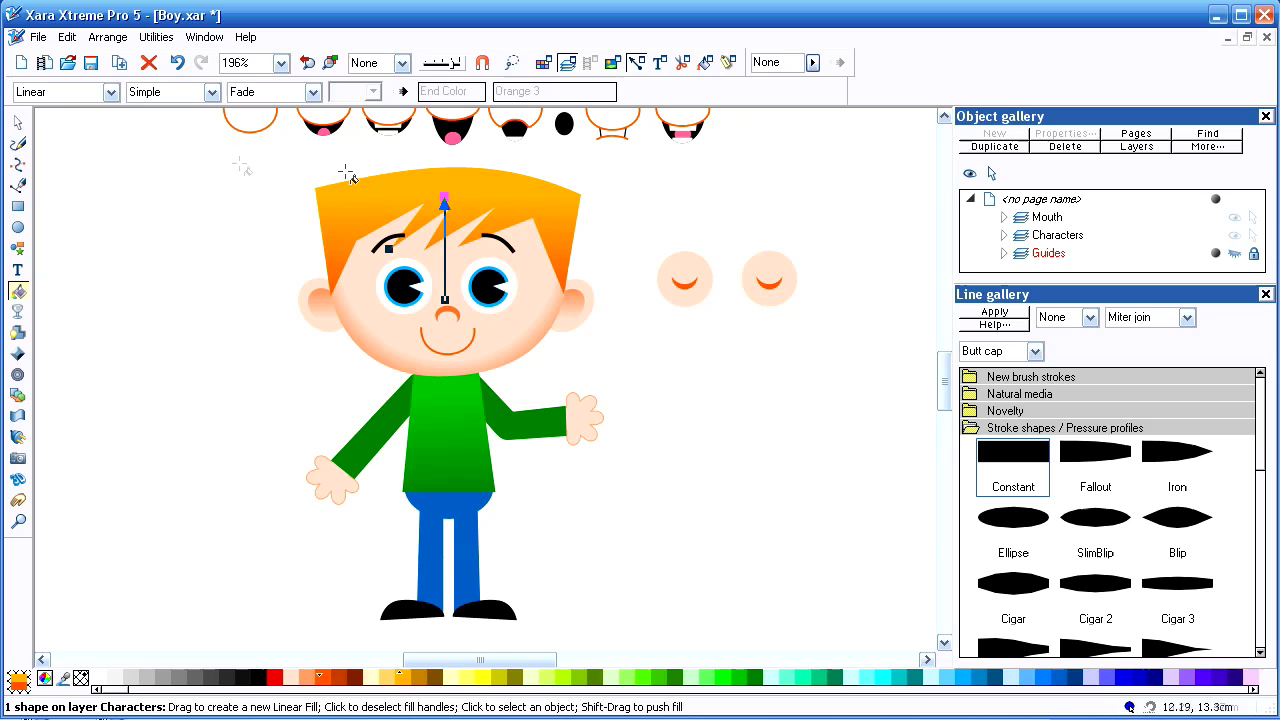
pyautogui.click(17, 122)
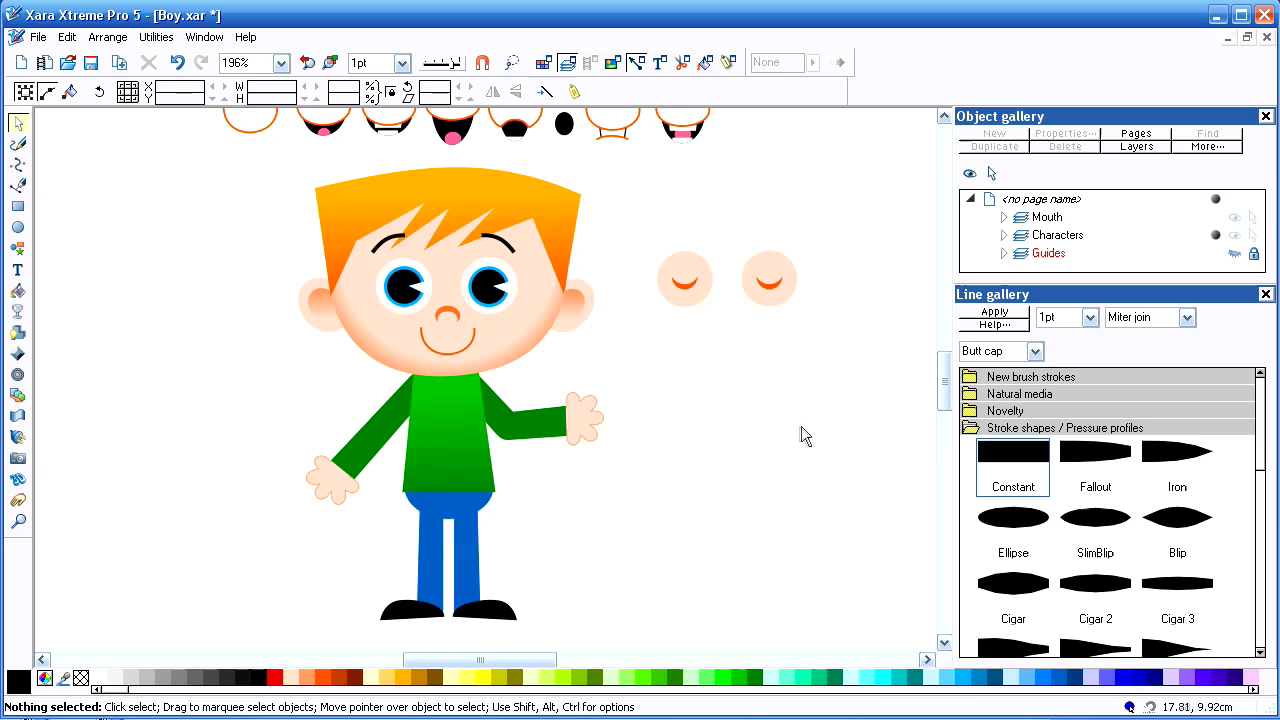
# Step: Save Boy.xar and export it to the Artwork folder as a PDF named 'Boy'
pyautogui.click(92, 64)
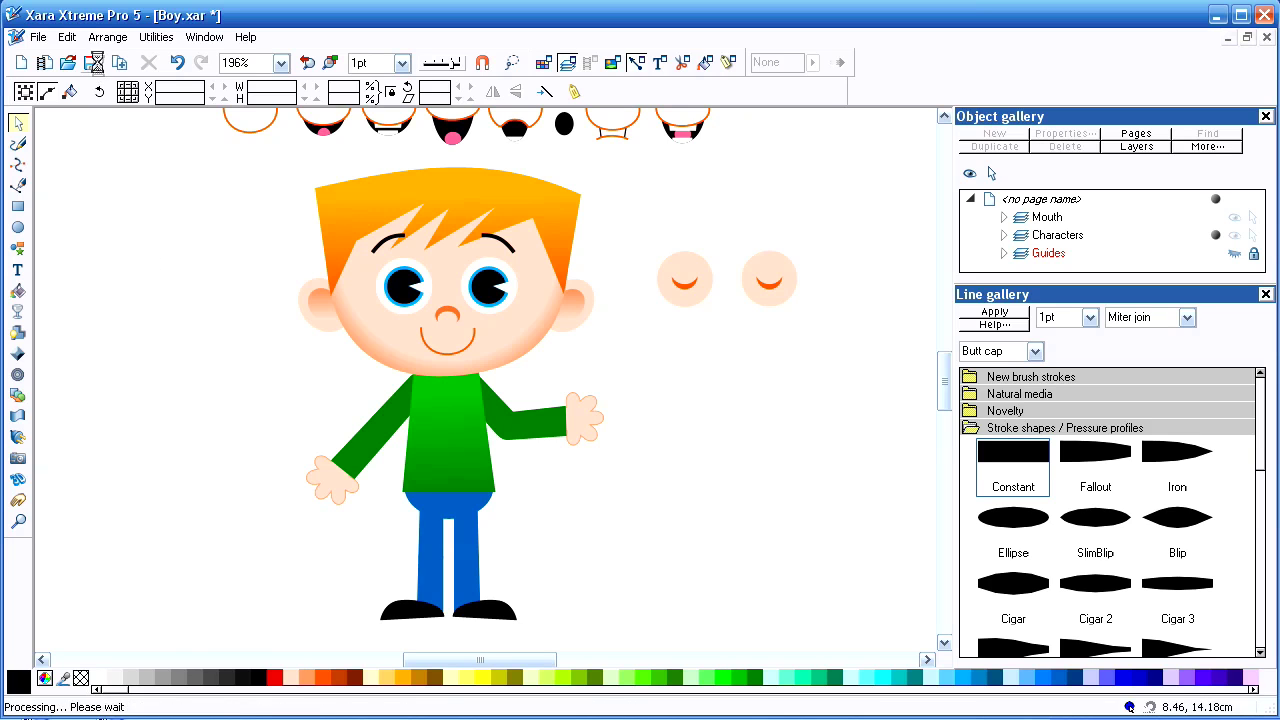
pyautogui.click(38, 38)
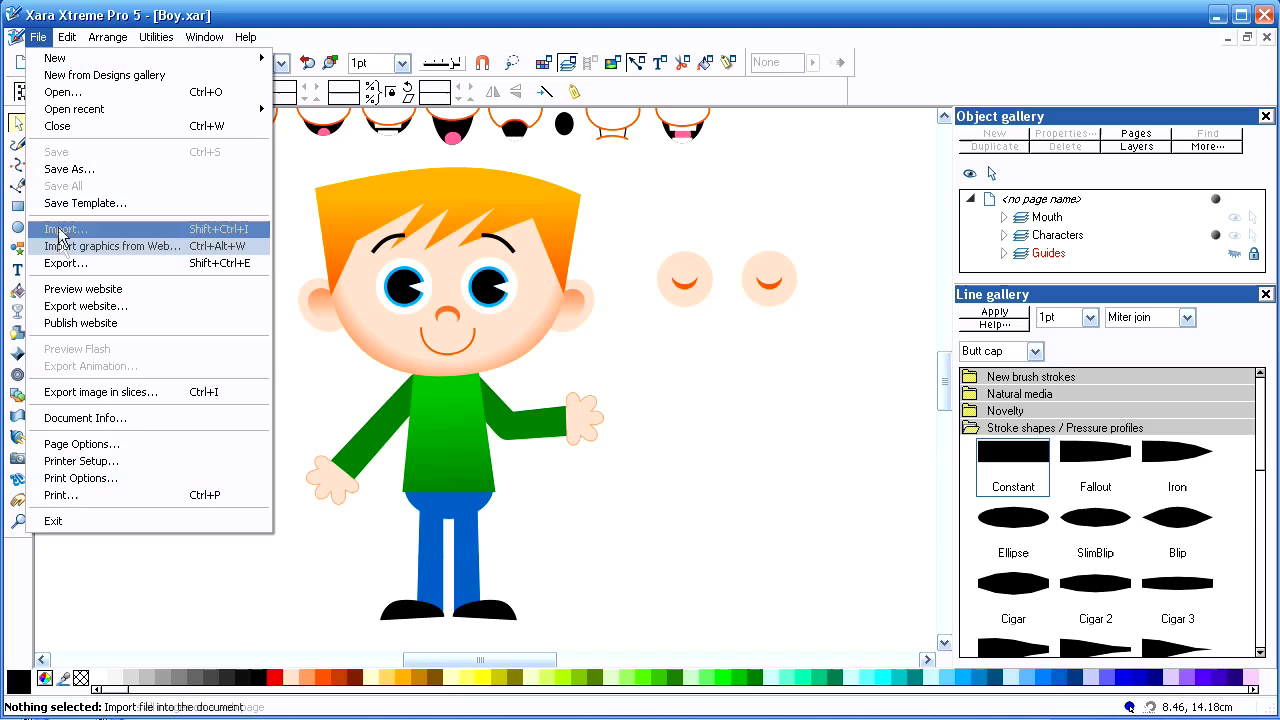
pyautogui.click(62, 264)
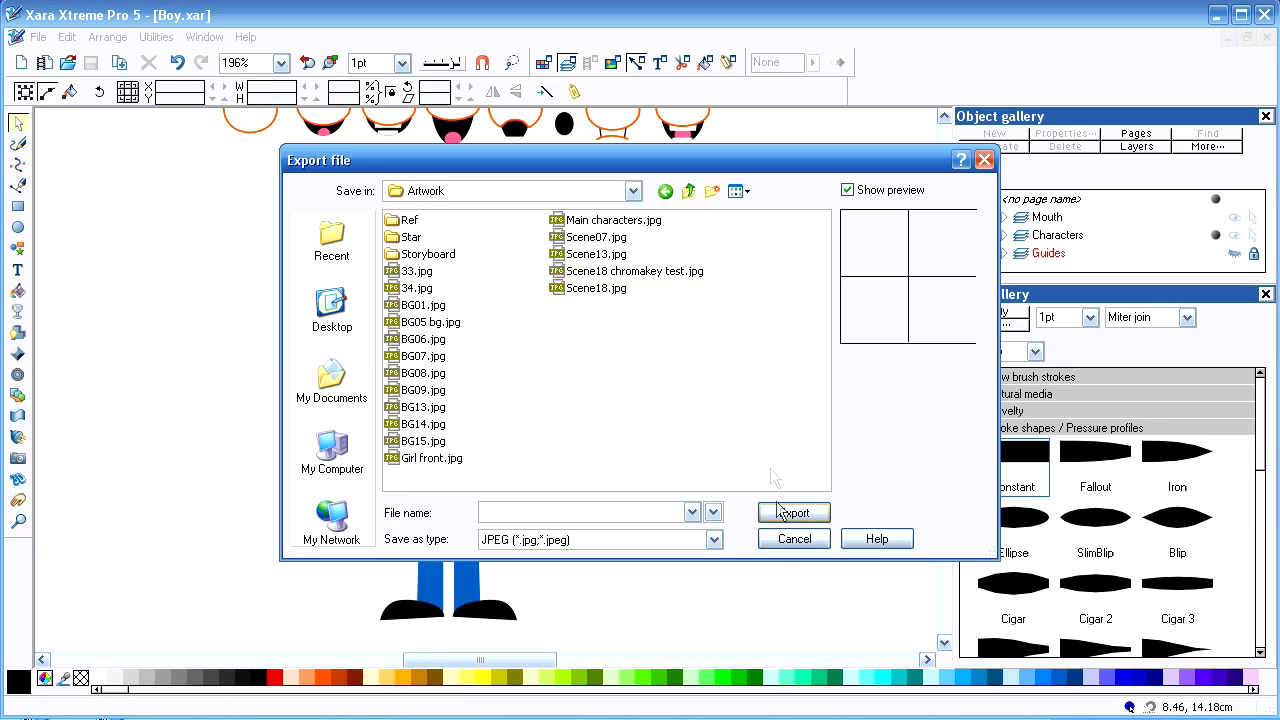
pyautogui.click(715, 540)
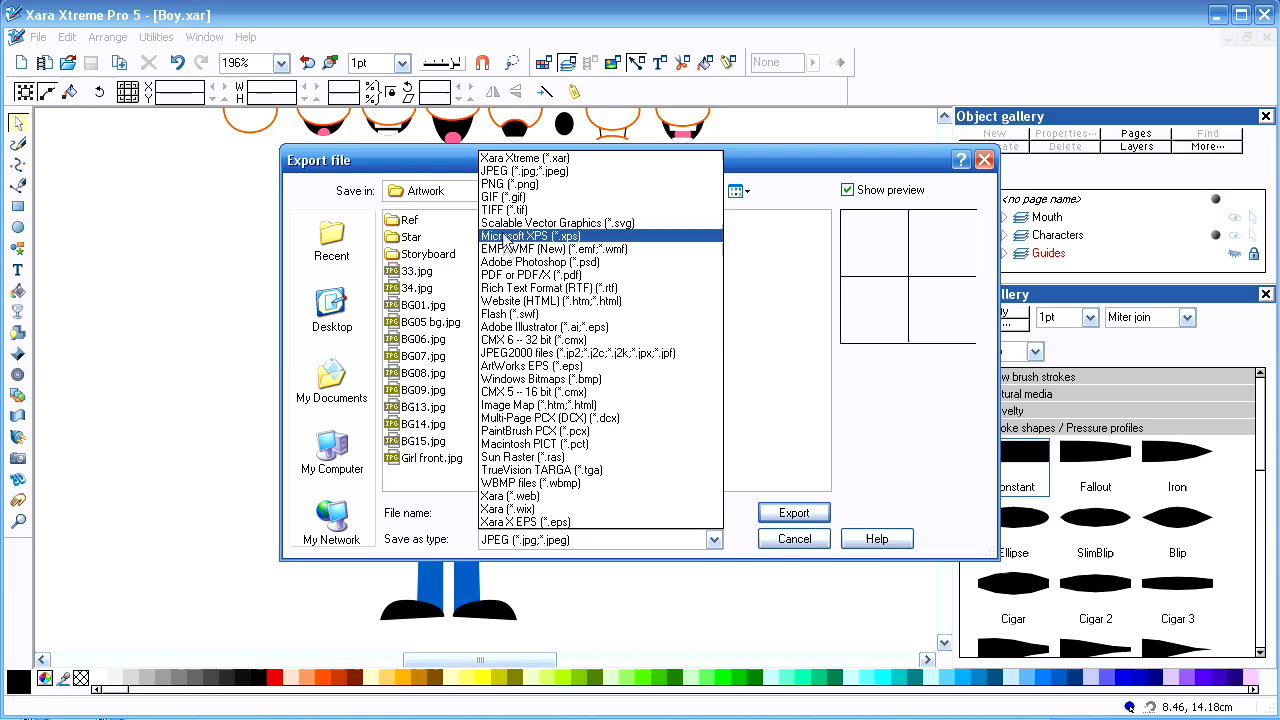
pyautogui.click(508, 275)
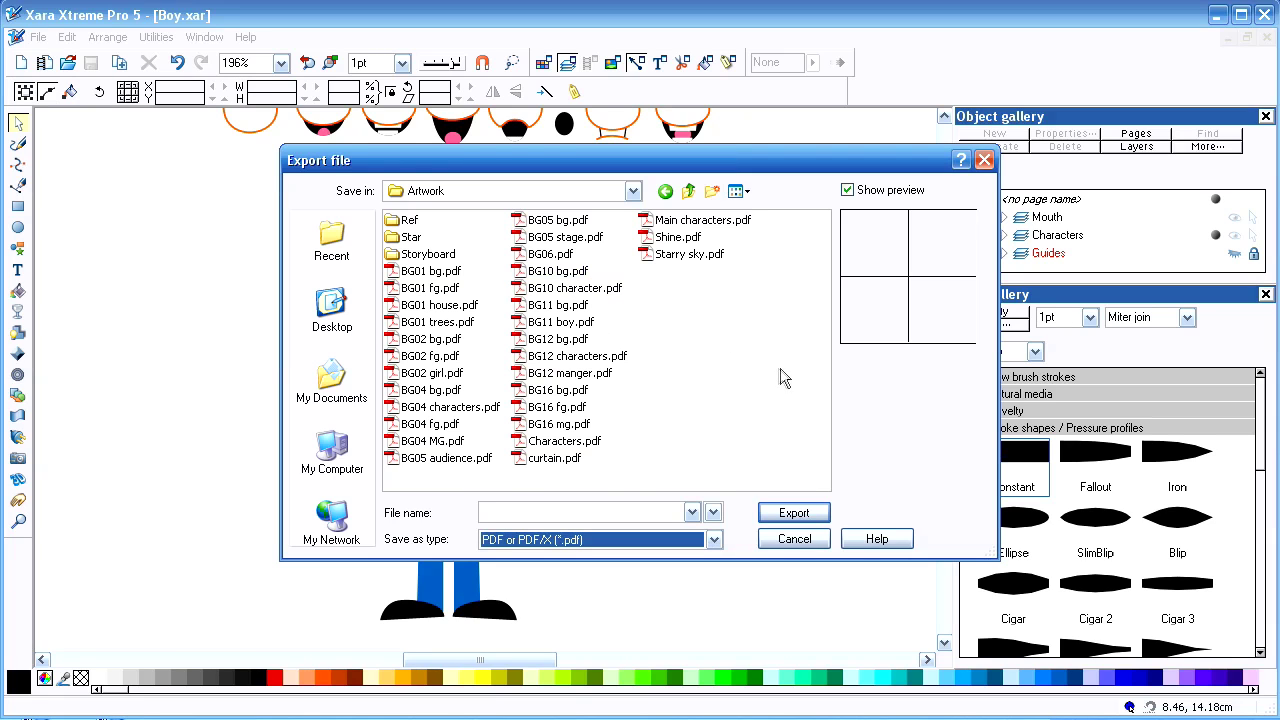
pyautogui.click(591, 510)
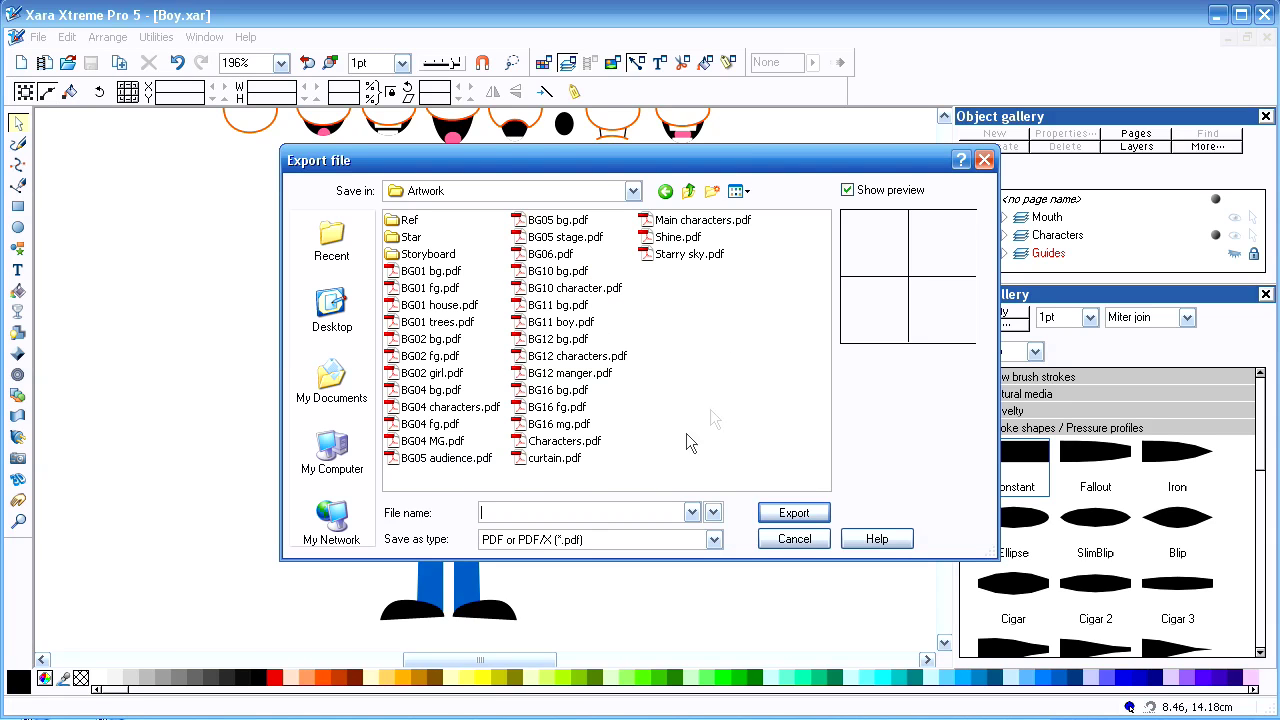
pyautogui.write('Boy')
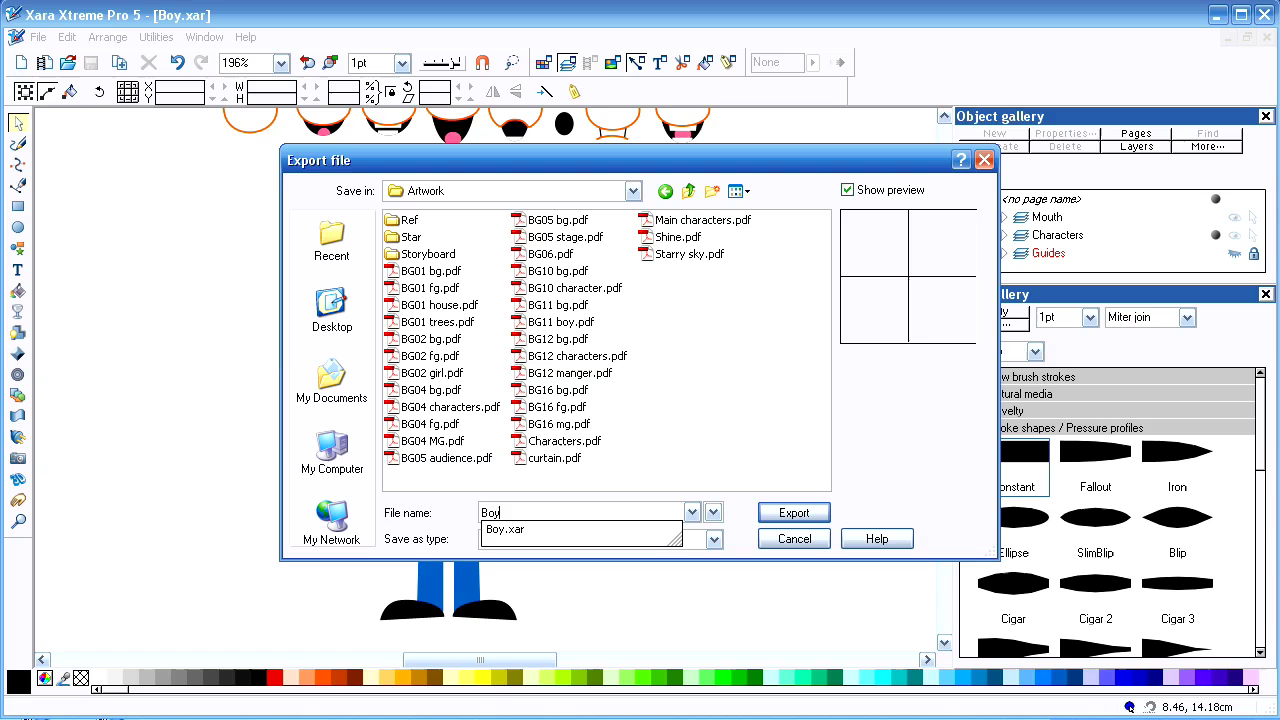
pyautogui.click(792, 514)
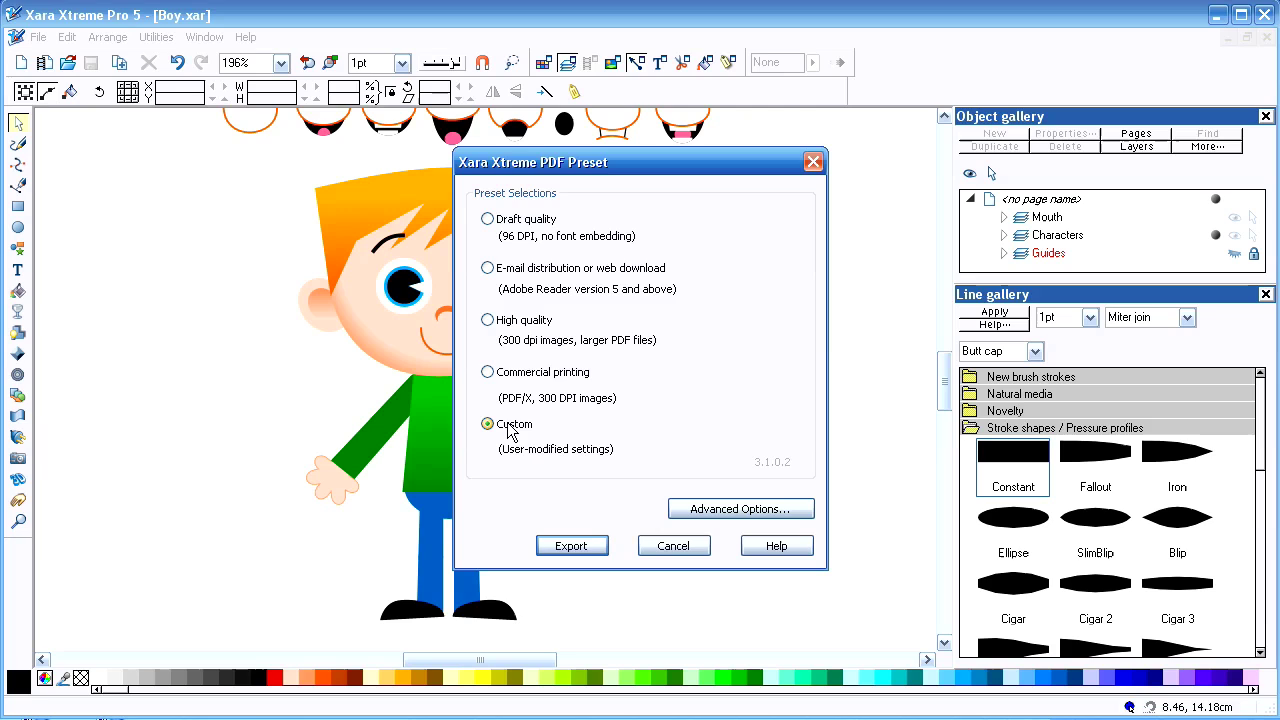
# Step: Export Boy.pdf with the Custom preset and Adobe Reader 5 (PDF 1.4) compatibility
pyautogui.click(488, 320)
pyautogui.click(488, 425)
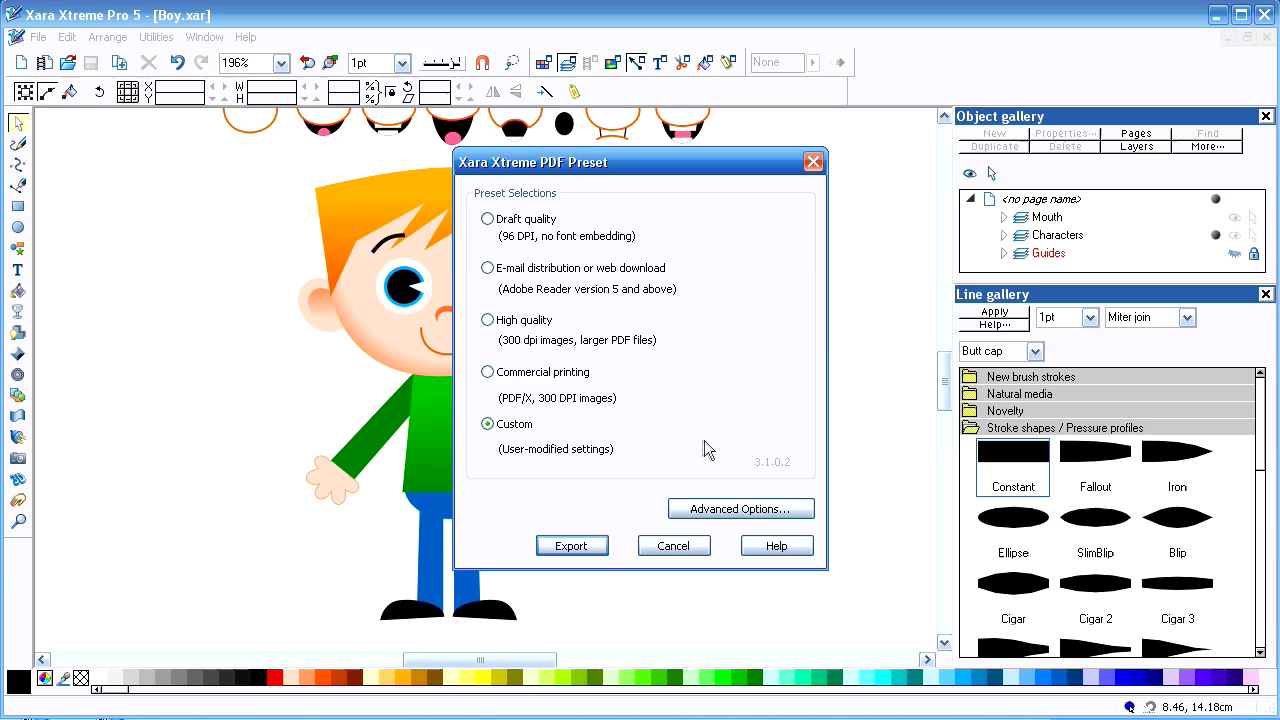
pyautogui.click(745, 510)
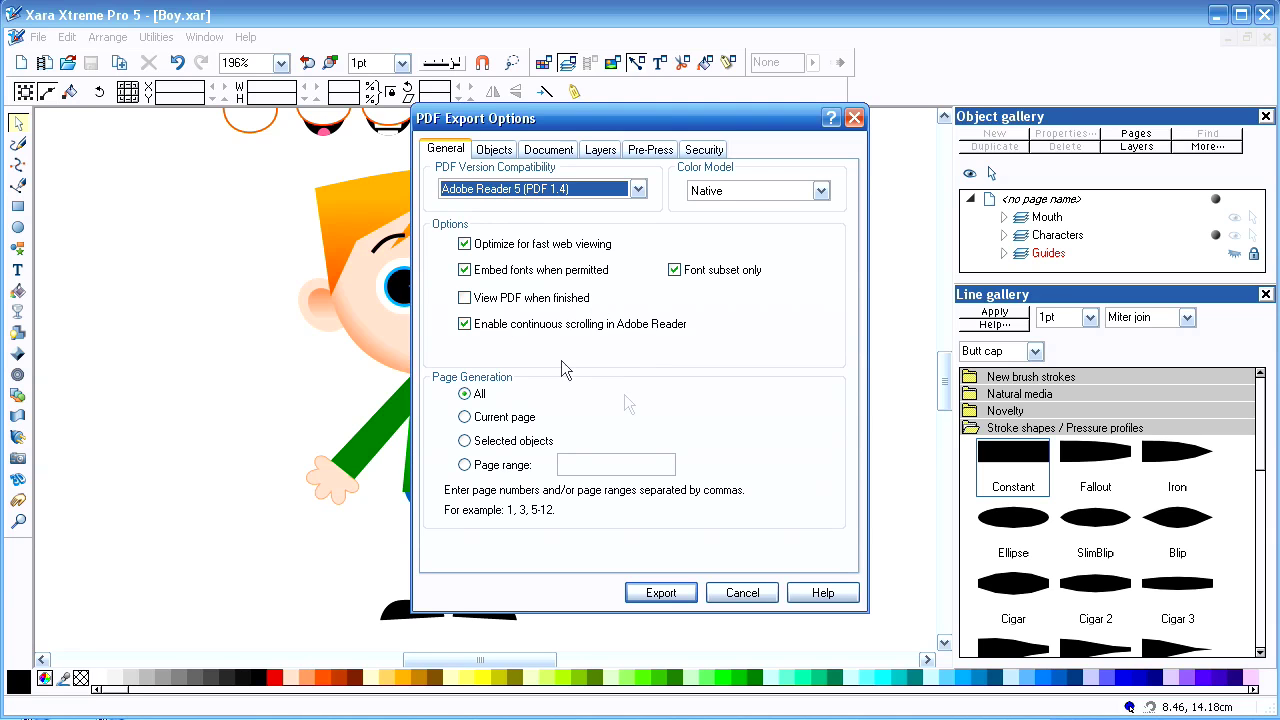
pyautogui.click(661, 592)
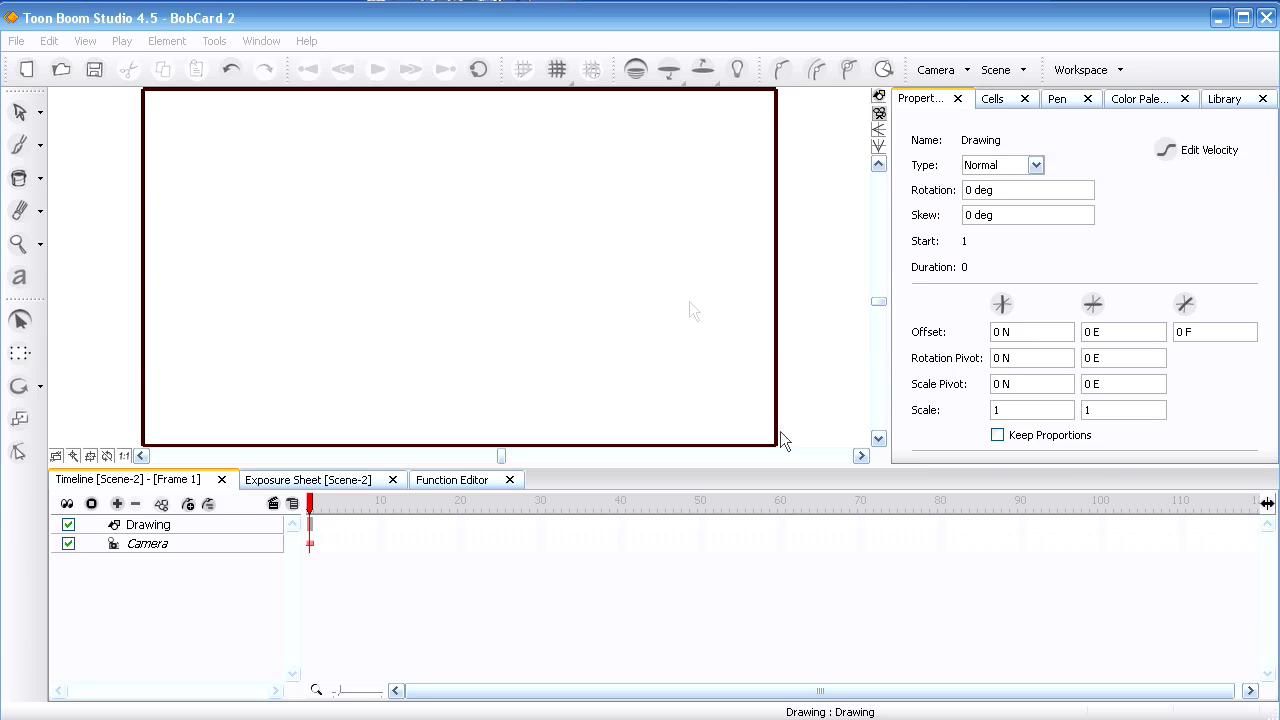
# Step: Import Boy.pdf from I'll Shine > Artwork without preserving its original layers
pyautogui.click(16, 41)
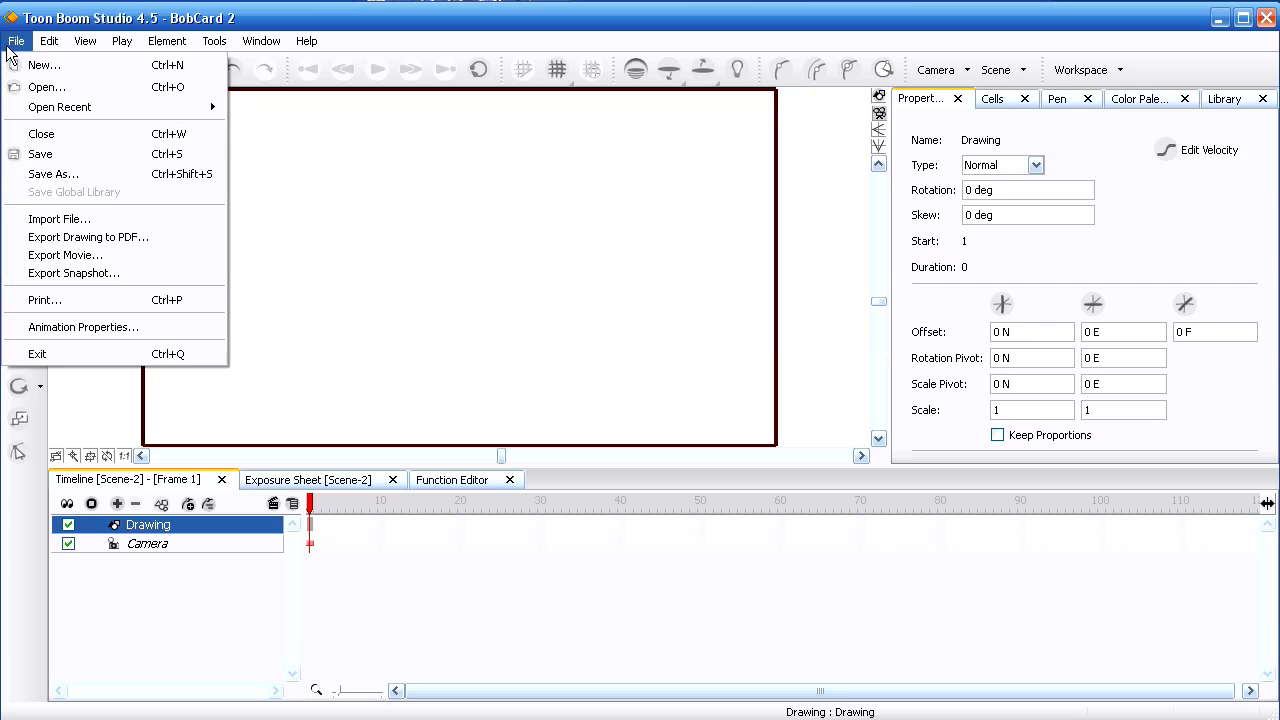
pyautogui.click(72, 217)
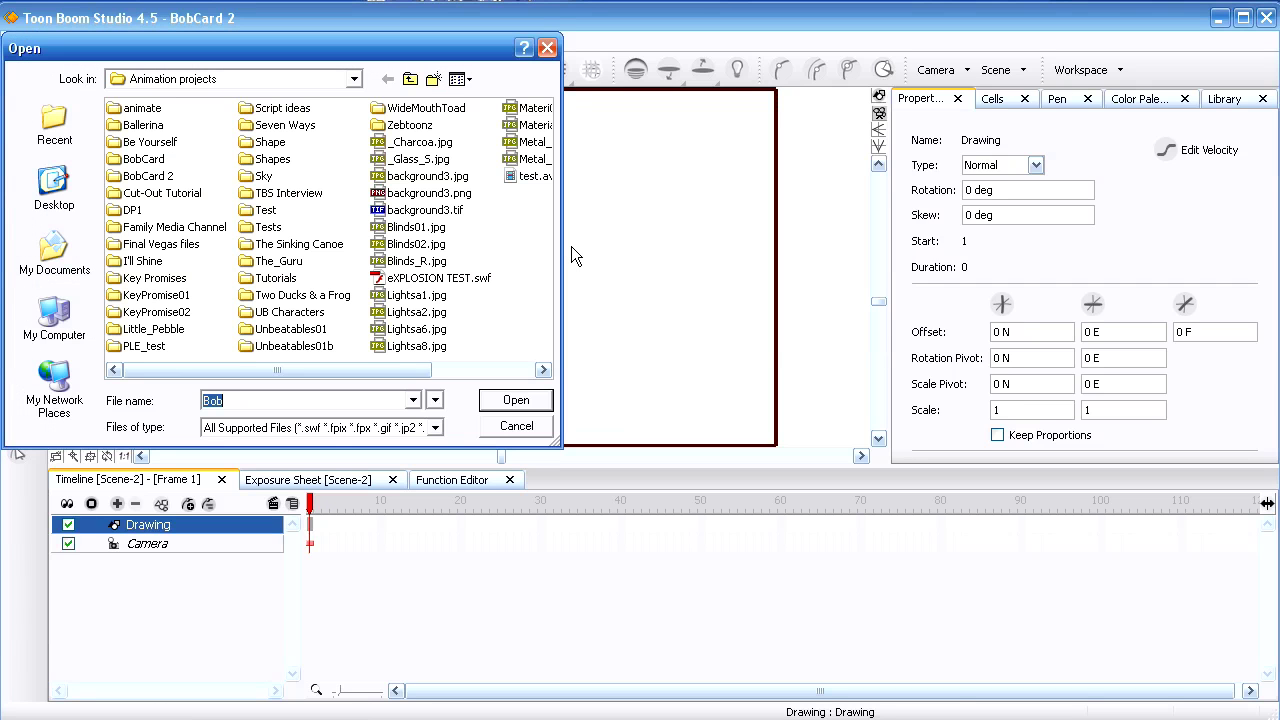
pyautogui.doubleClick(150, 261)
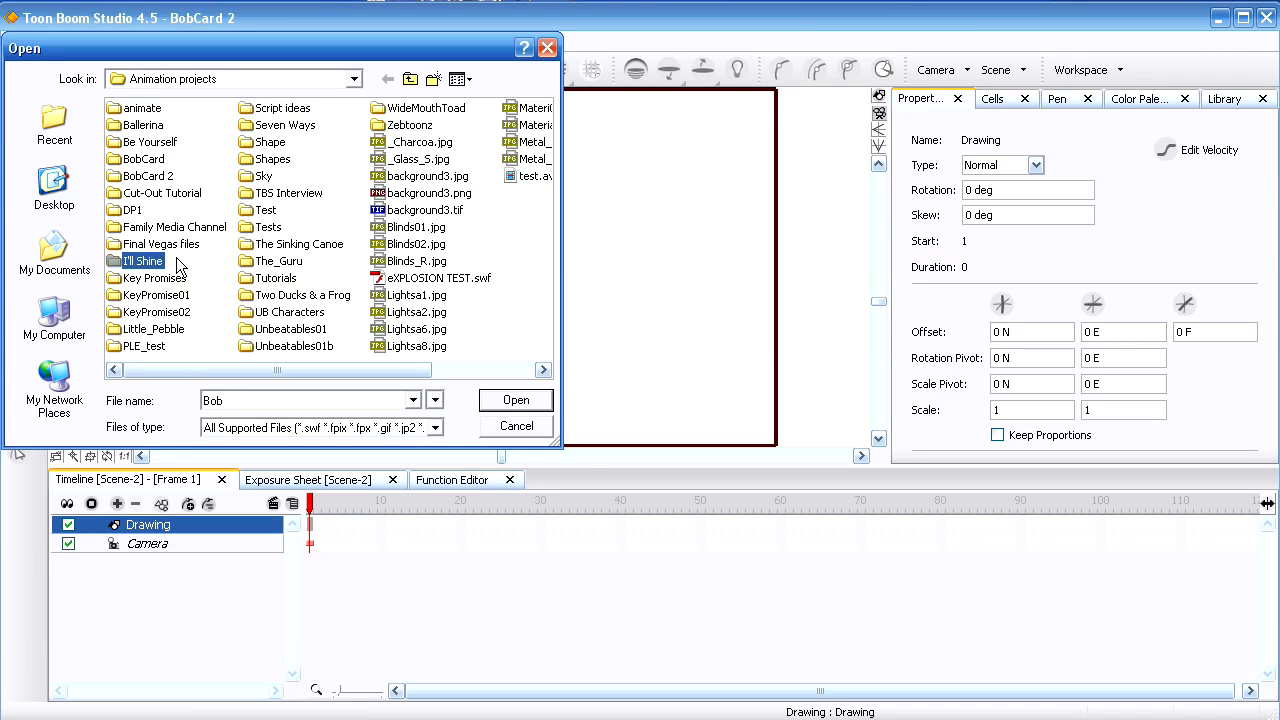
pyautogui.doubleClick(136, 110)
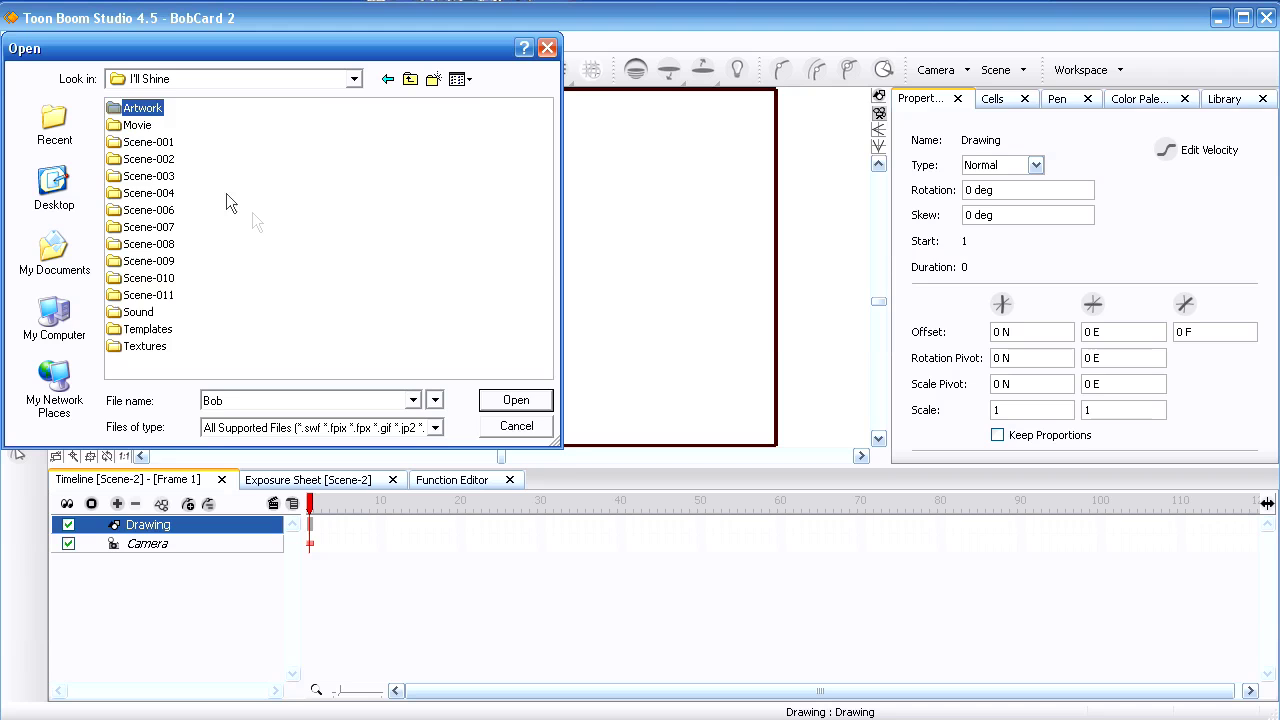
pyautogui.click(407, 370)
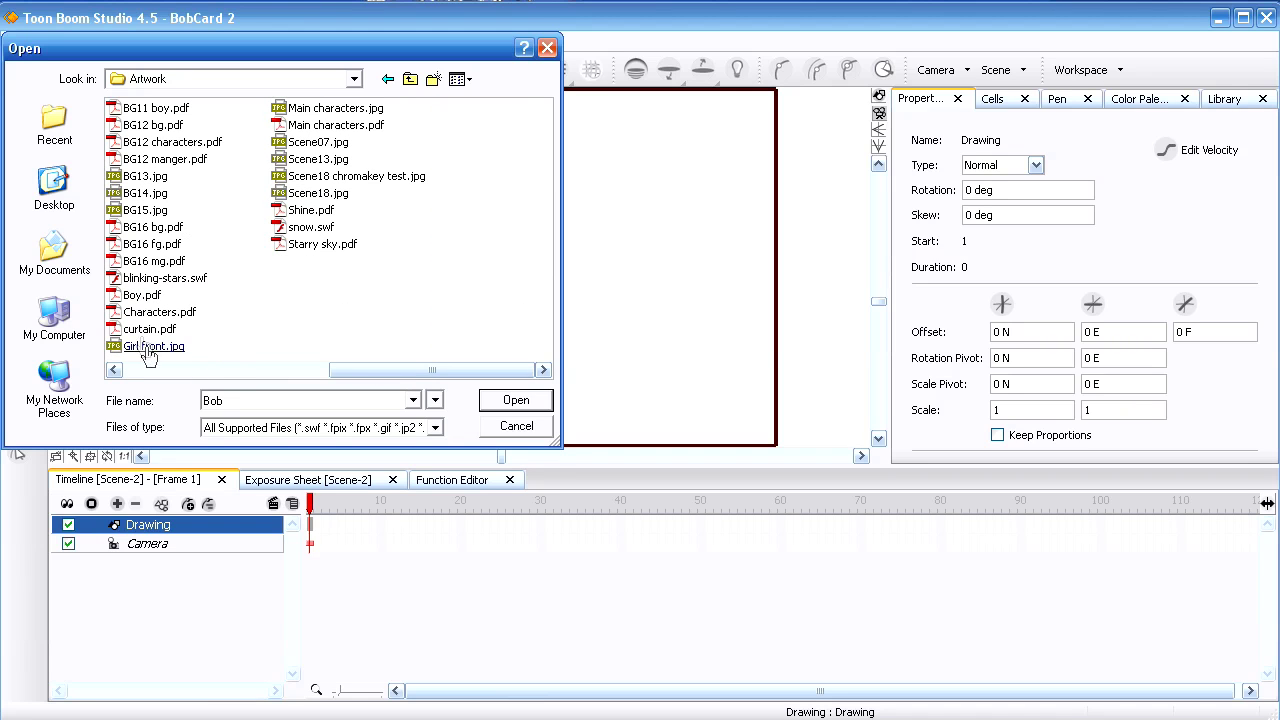
pyautogui.doubleClick(141, 296)
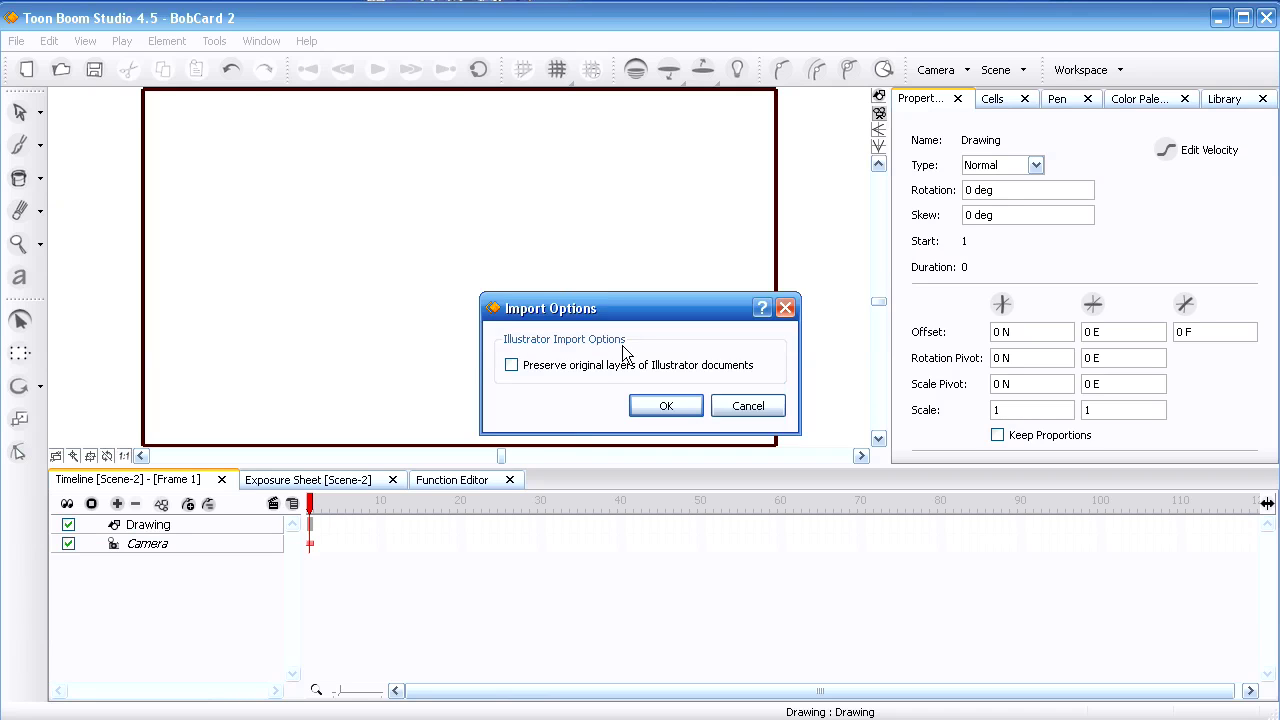
pyautogui.click(667, 402)
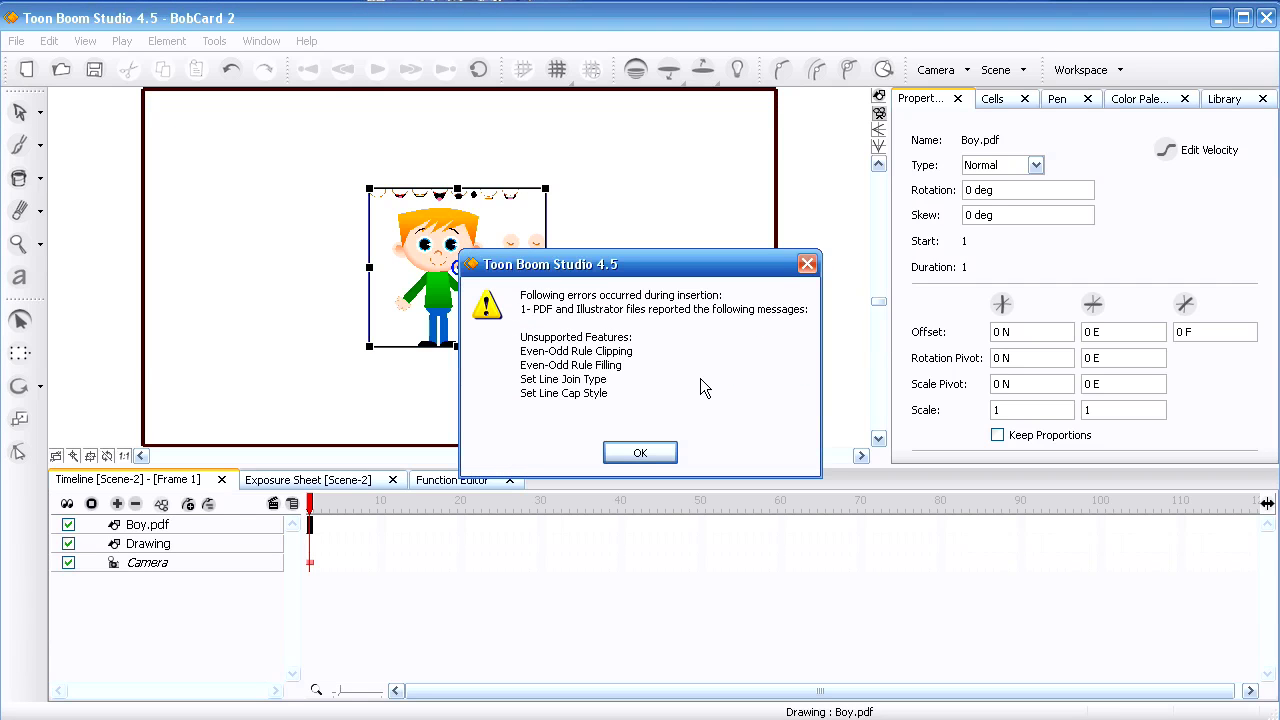
# Step: Dismiss the unsupported-features warning and zoom in on the imported boy
pyautogui.click(642, 450)
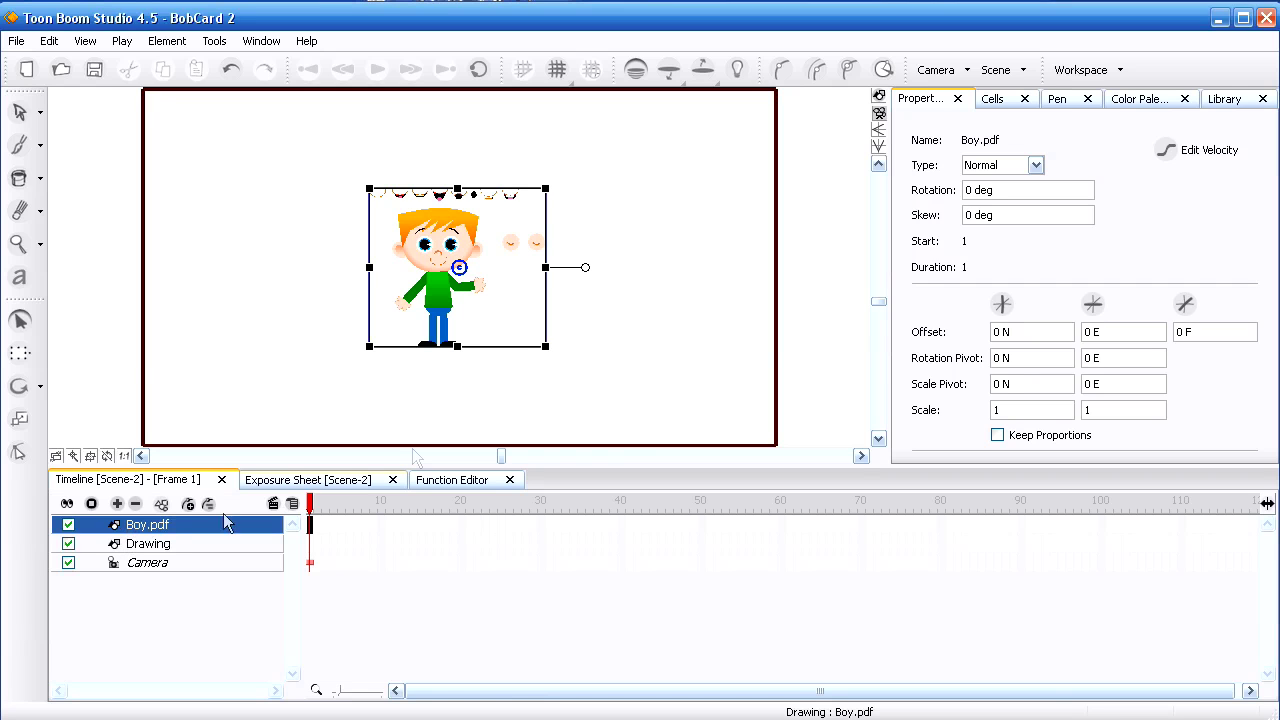
pyautogui.press('2')
pyautogui.press('2')
pyautogui.press('2')
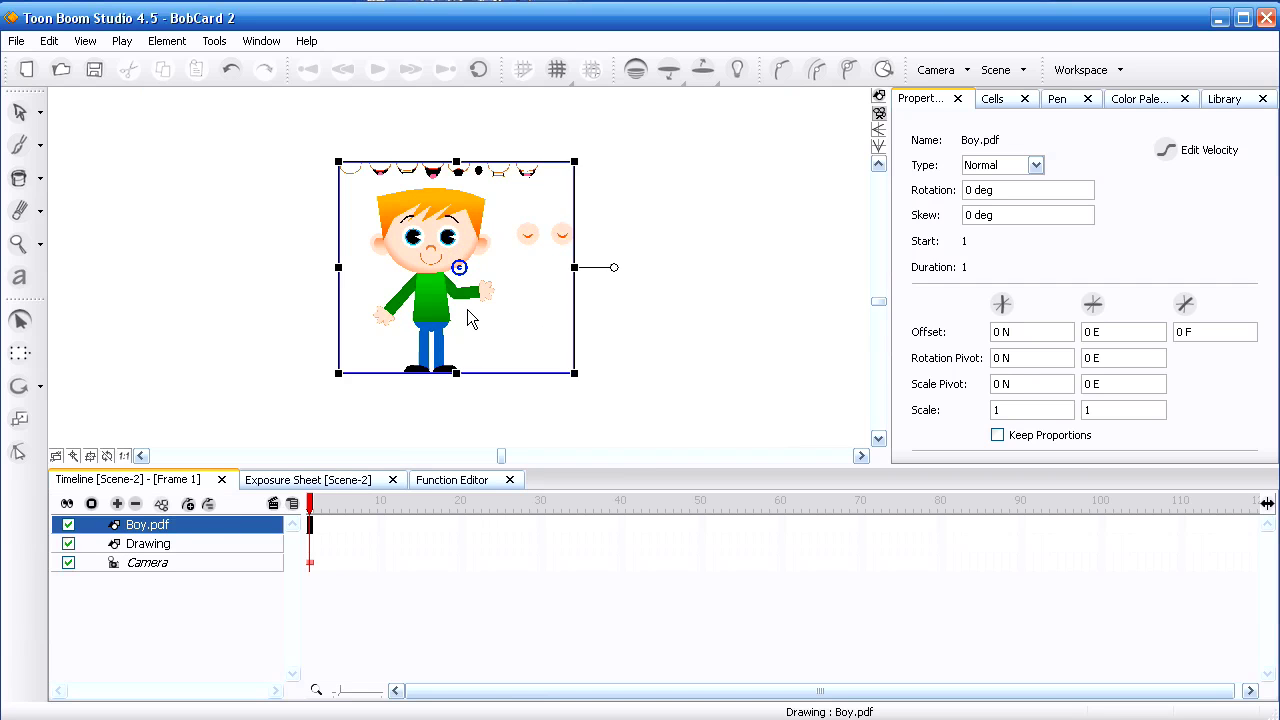
pyautogui.press('2')
pyautogui.press('2')
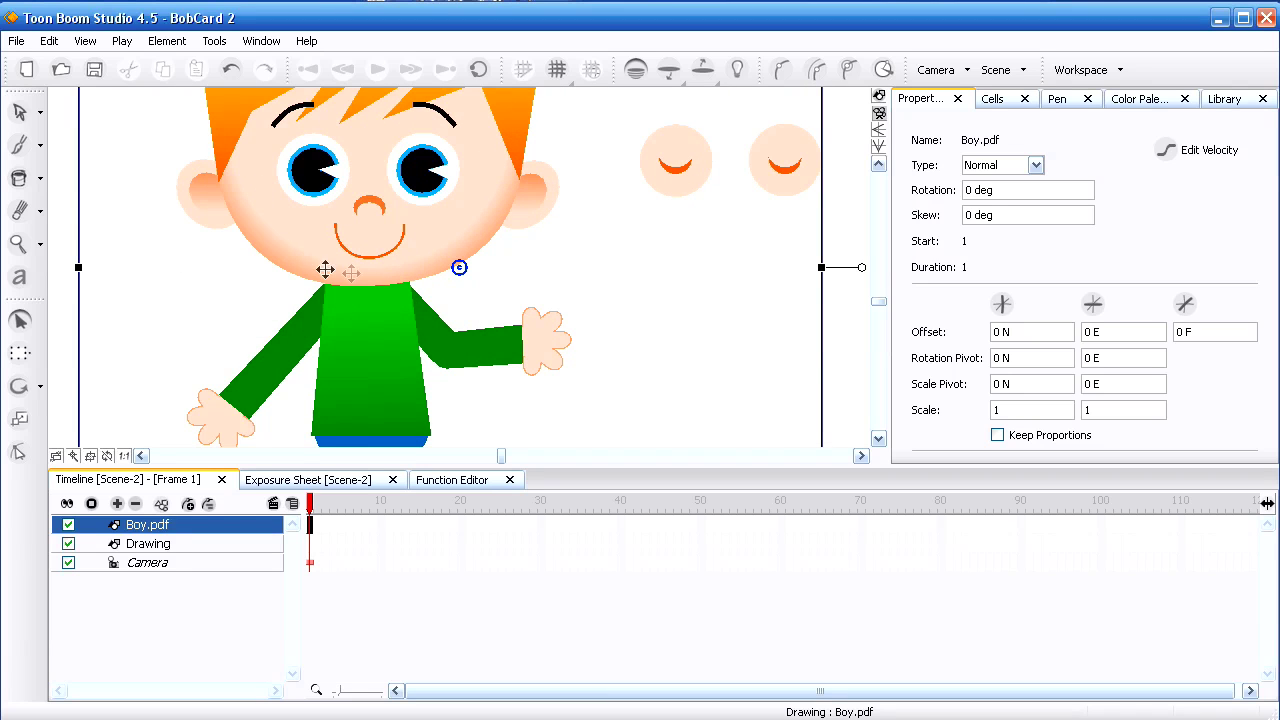
pyautogui.scroll(-2, 472, 349)
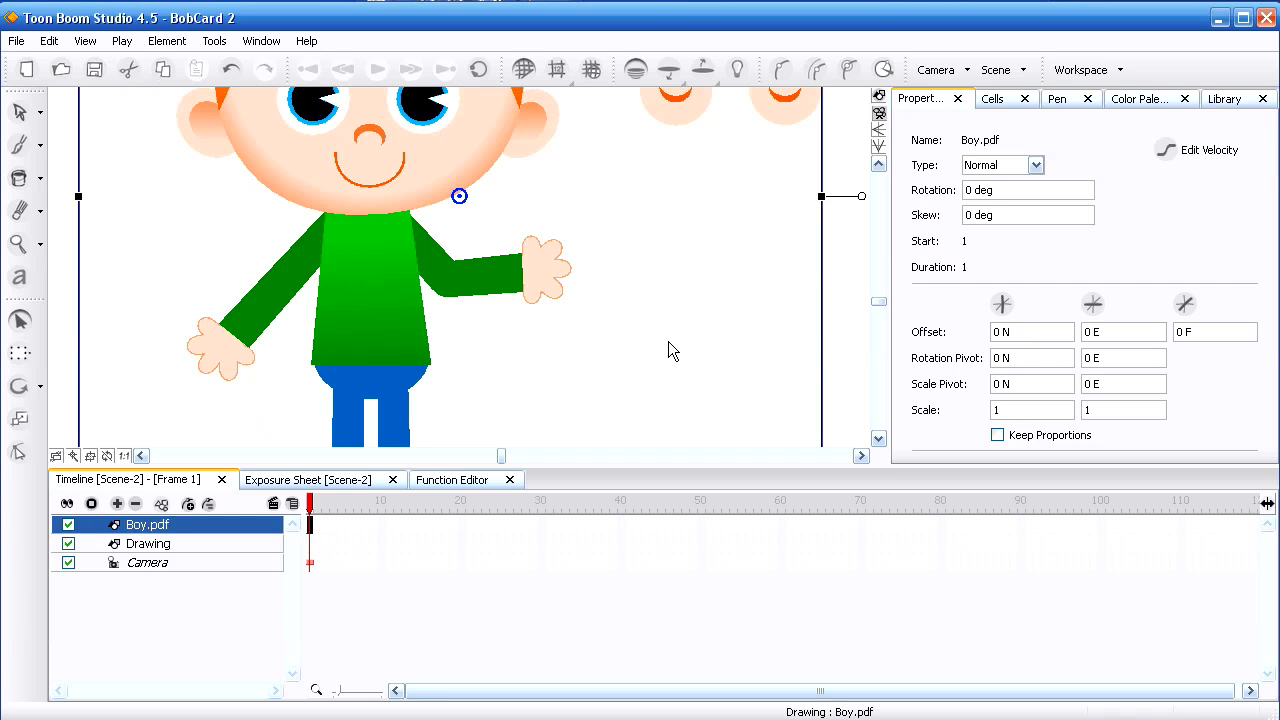
pyautogui.scroll(9, 668, 350)
pyautogui.scroll(-5, 668, 350)
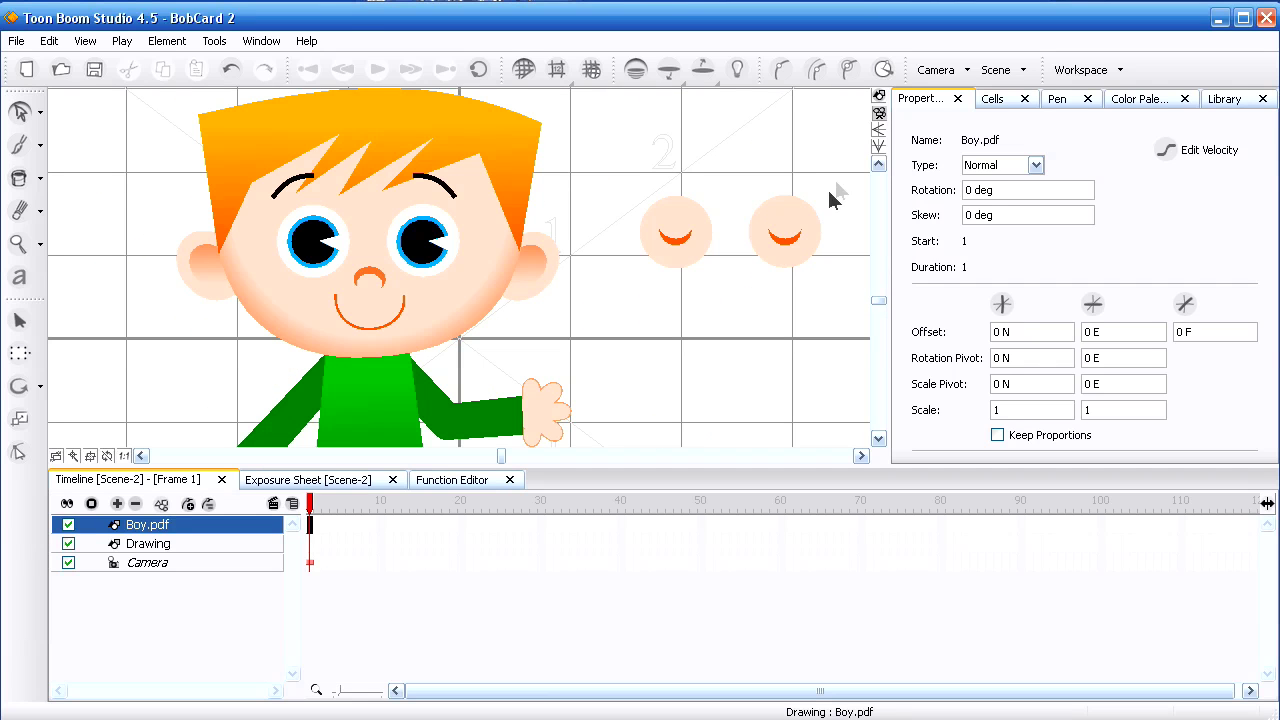
# Step: Switch the stage to Drawing View and zoom in on the boy's mouth and cheek pieces
pyautogui.click(879, 99)
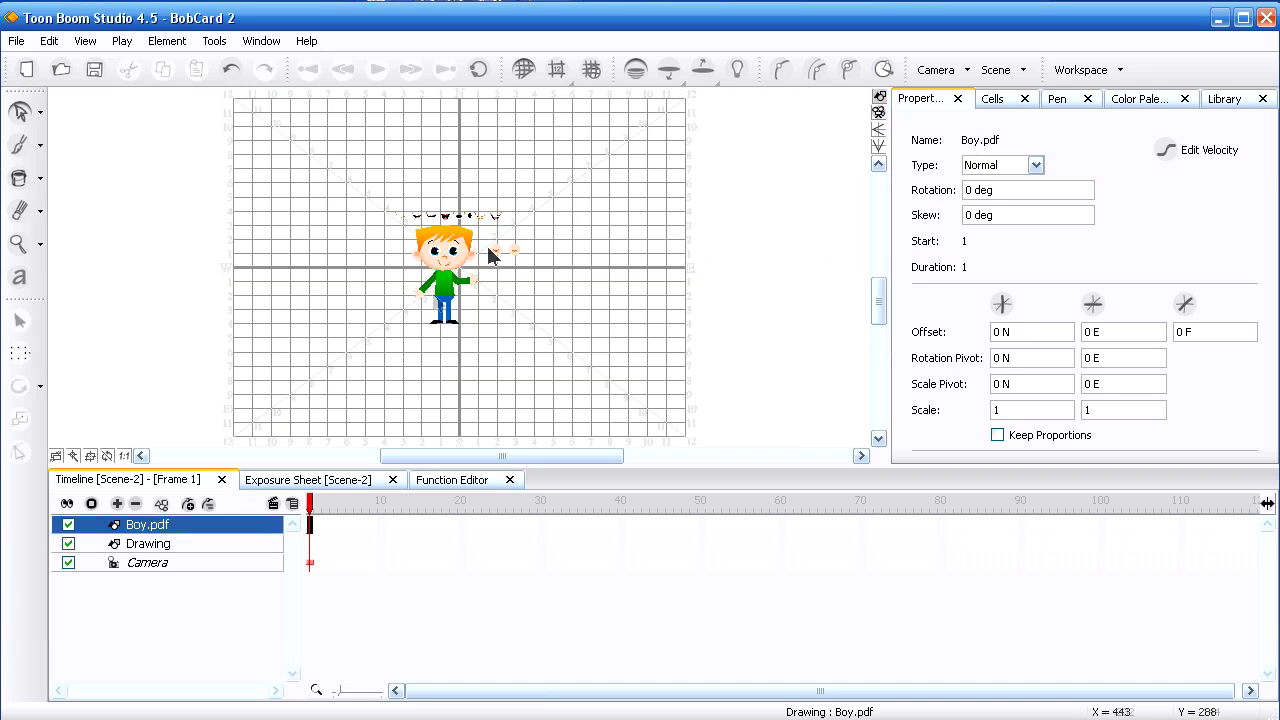
pyautogui.scroll(2, 432, 314)
pyautogui.scroll(1, 432, 314)
pyautogui.scroll(-2, 432, 314)
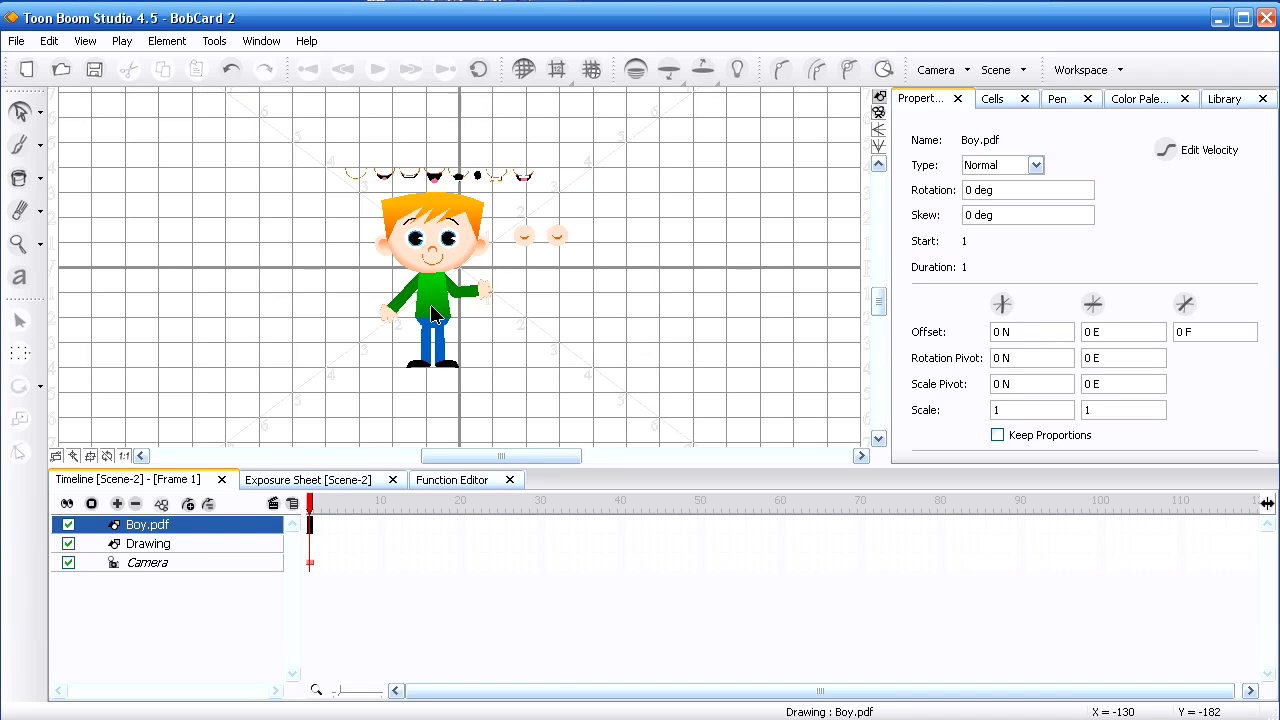
pyautogui.scroll(2, 432, 314)
pyautogui.scroll(-2, 432, 314)
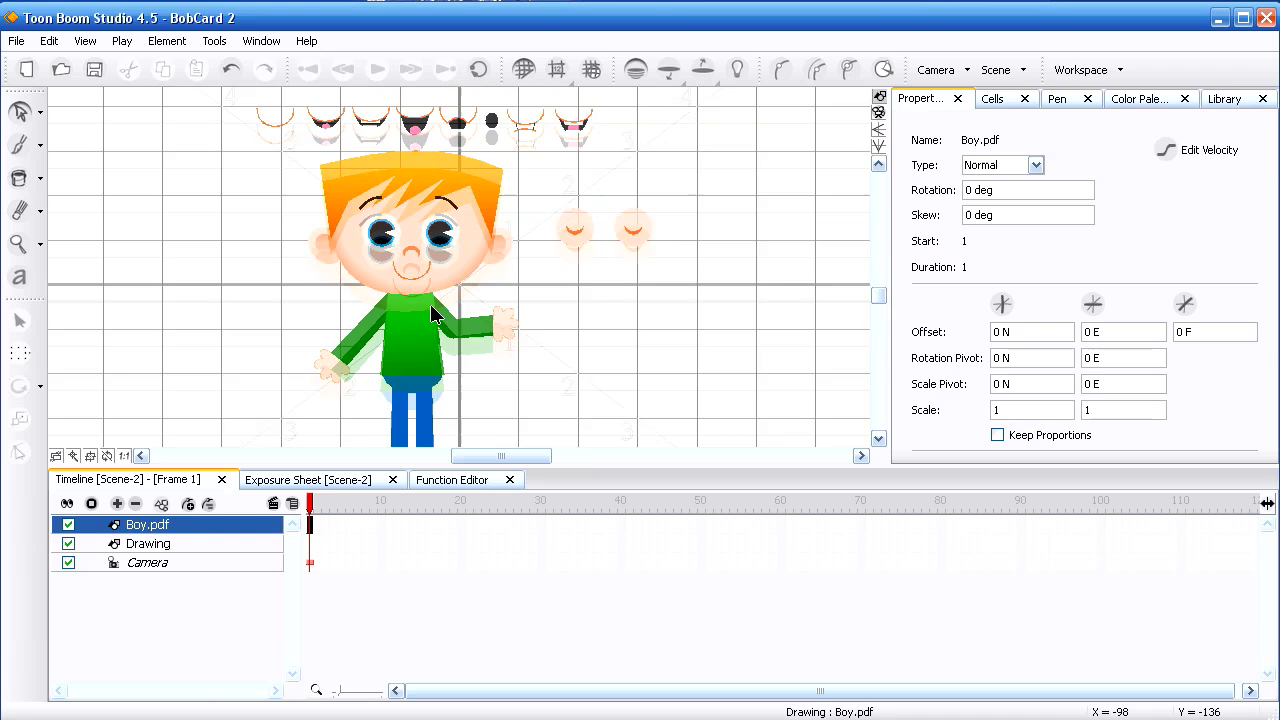
pyautogui.scroll(2, 432, 314)
pyautogui.click(643, 203)
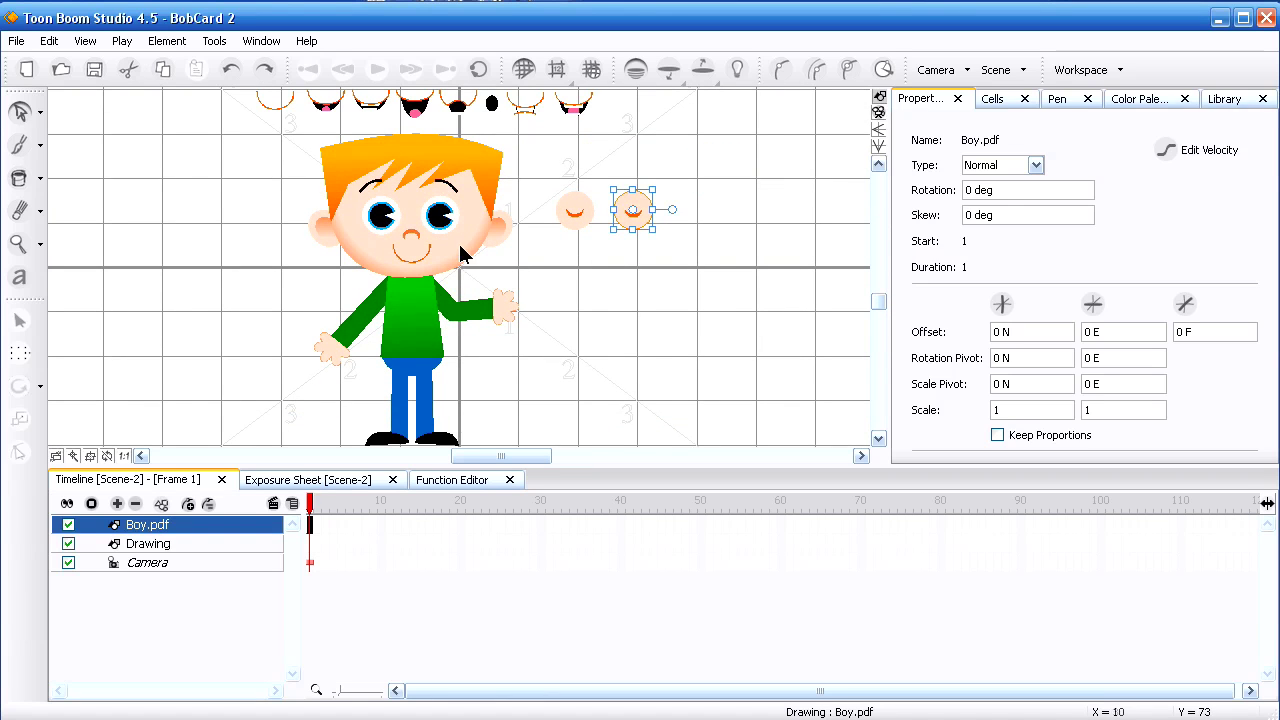
pyautogui.moveTo(466, 246); pyautogui.dragTo(816, 406)
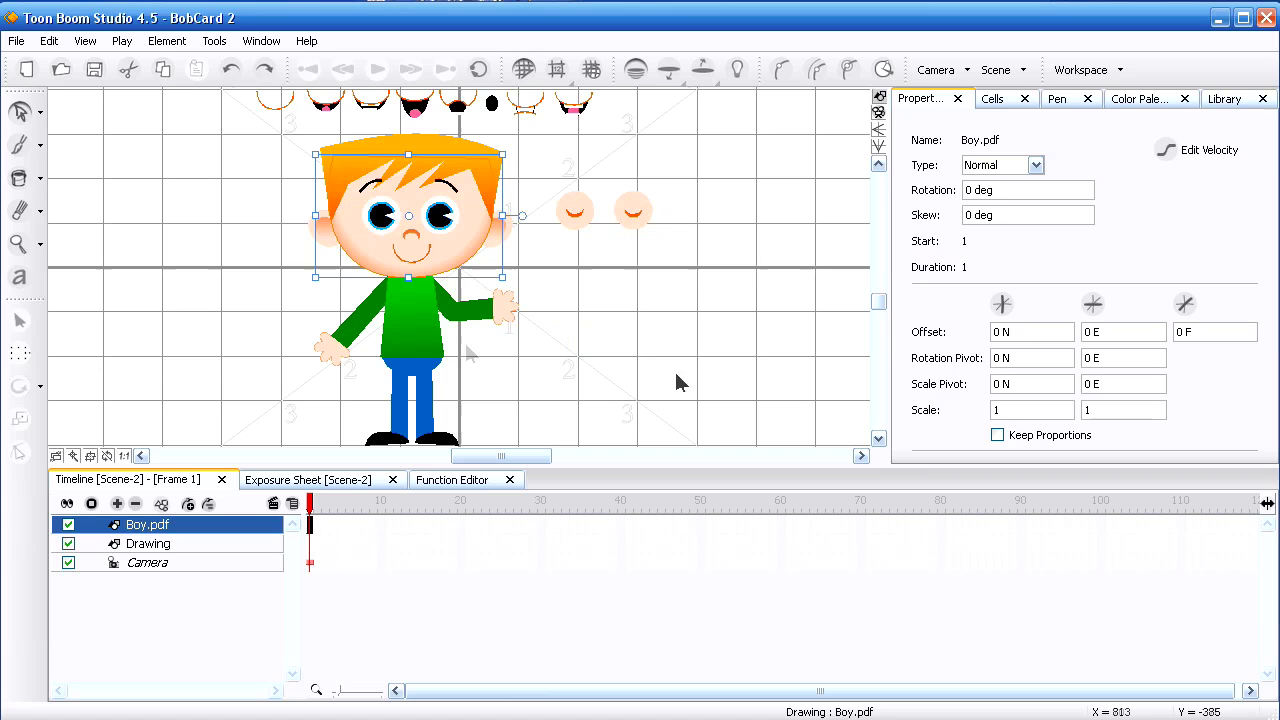
pyautogui.moveTo(418, 348); pyautogui.dragTo(671, 357)
pyautogui.moveTo(813, 359); pyautogui.dragTo(820, 357)
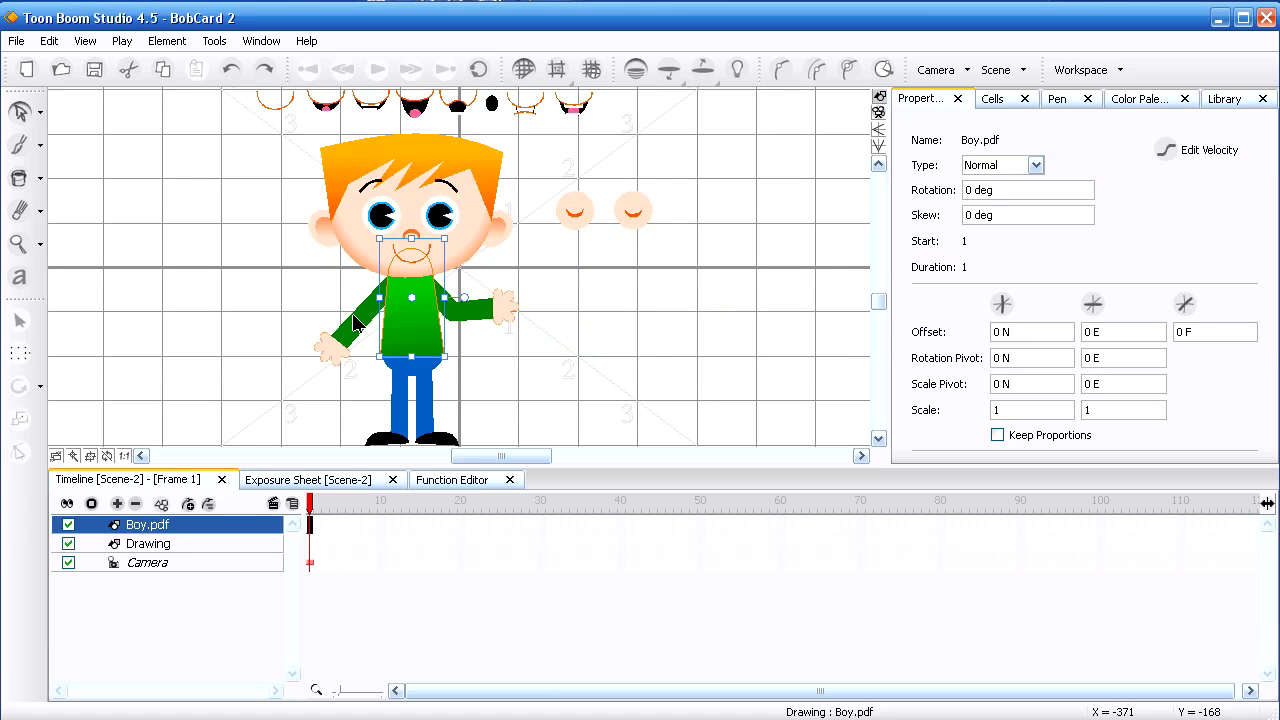
pyautogui.moveTo(418, 338); pyautogui.dragTo(697, 337)
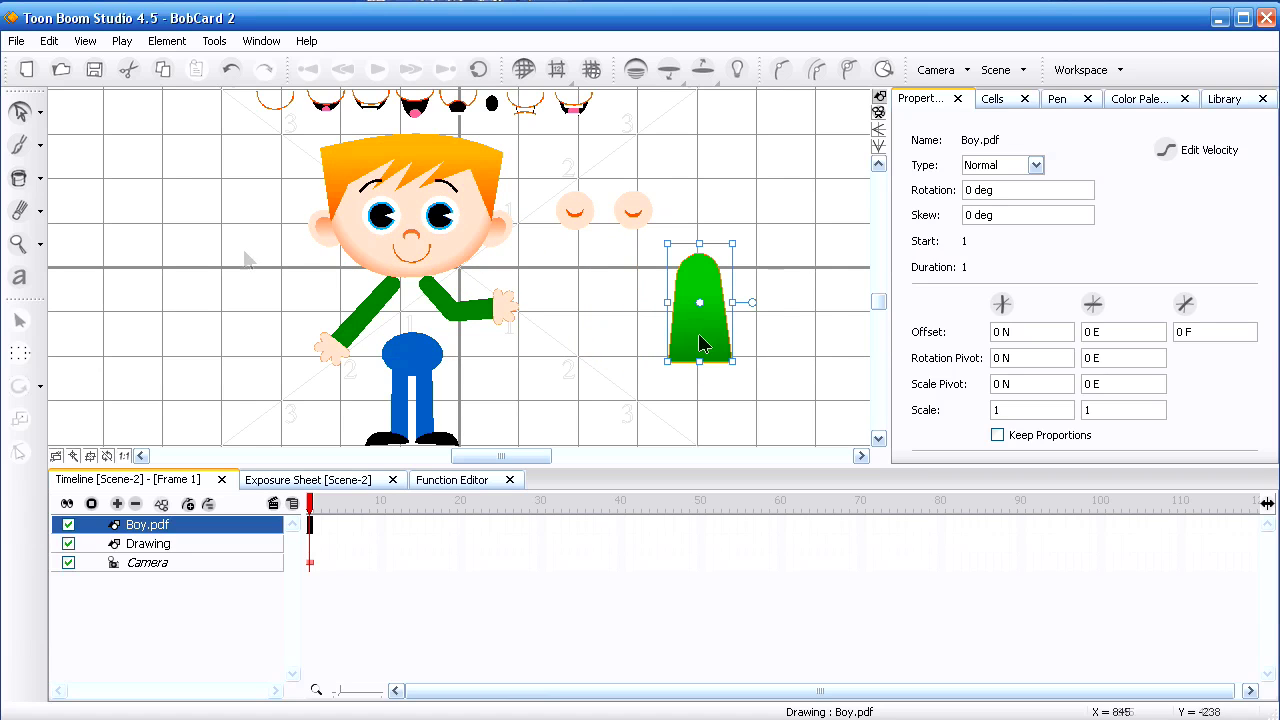
pyautogui.click(40, 118)
pyautogui.click(80, 130)
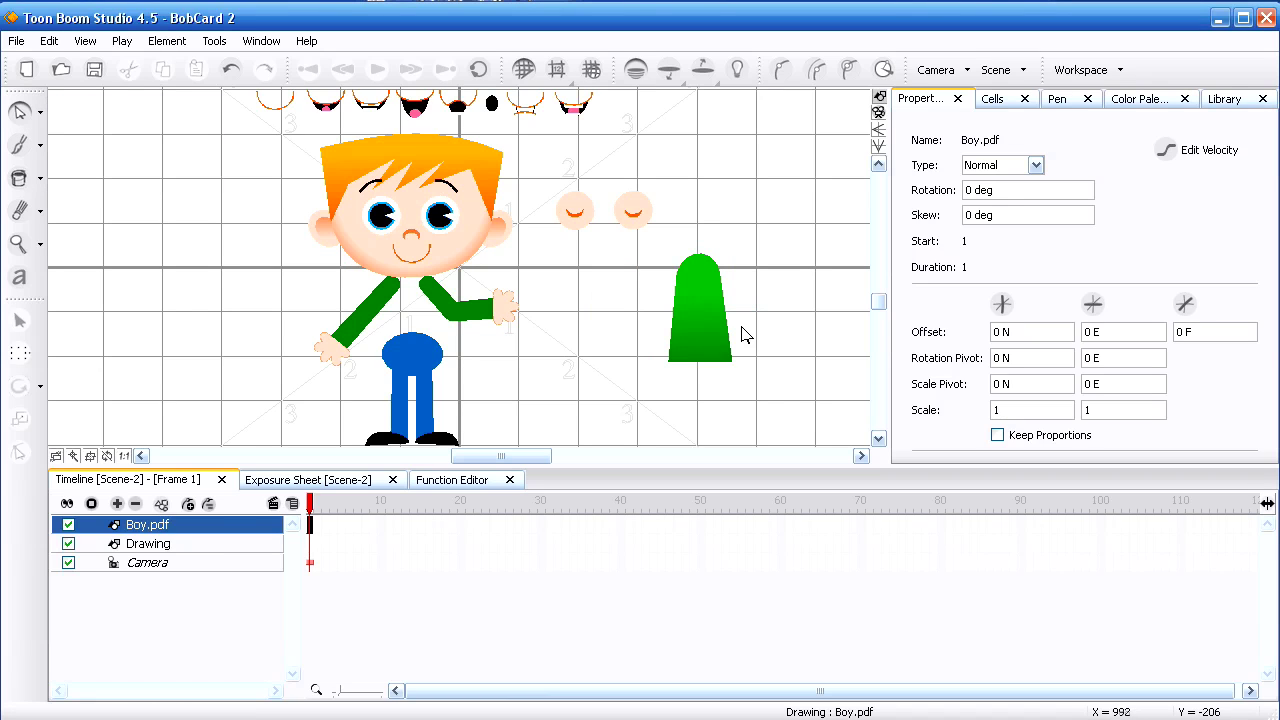
pyautogui.click(728, 335)
pyautogui.click(40, 113)
pyautogui.click(57, 113)
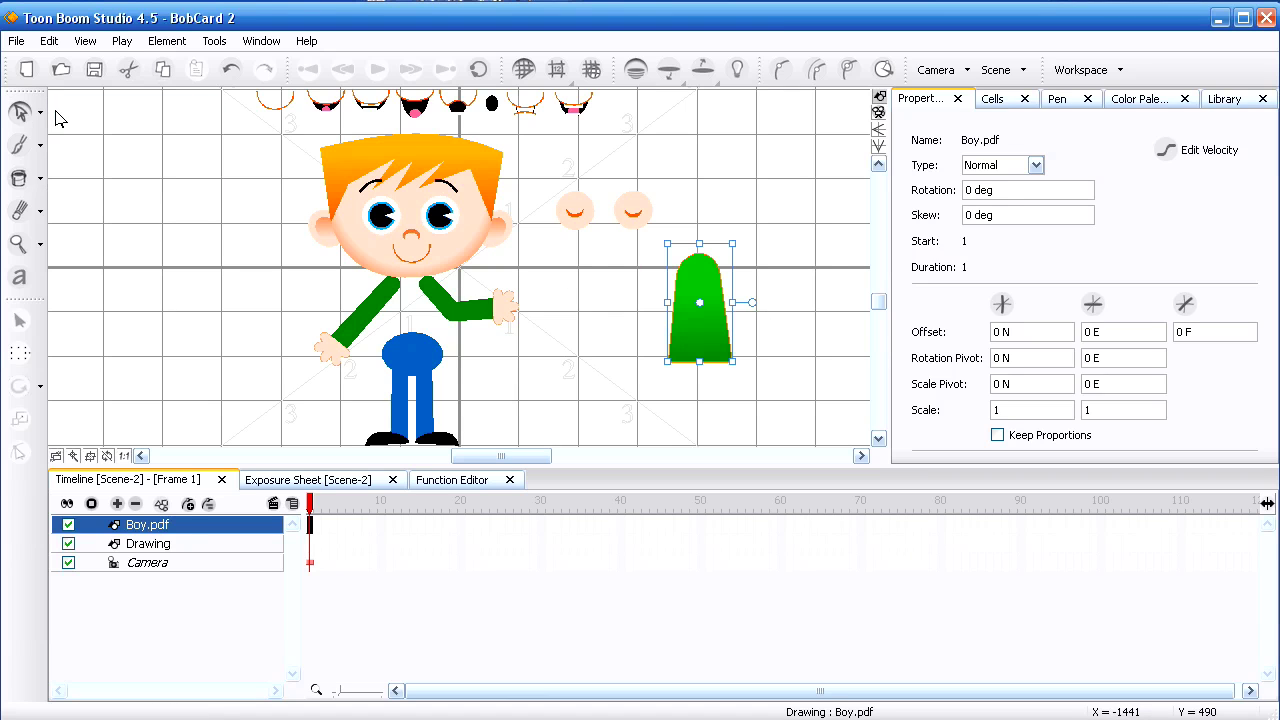
pyautogui.click(825, 371)
pyautogui.press('1')
pyautogui.moveTo(388, 194); pyautogui.dragTo(563, 342)
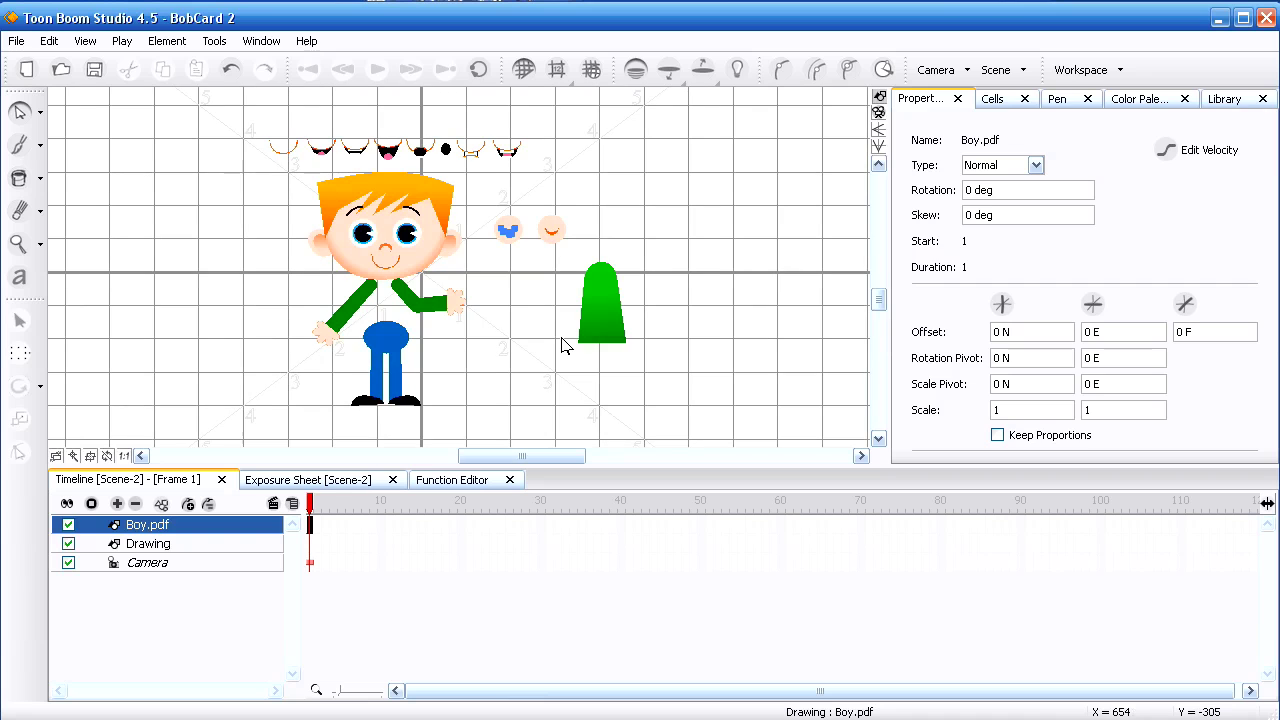
pyautogui.hotkey('ctrl', 'z')
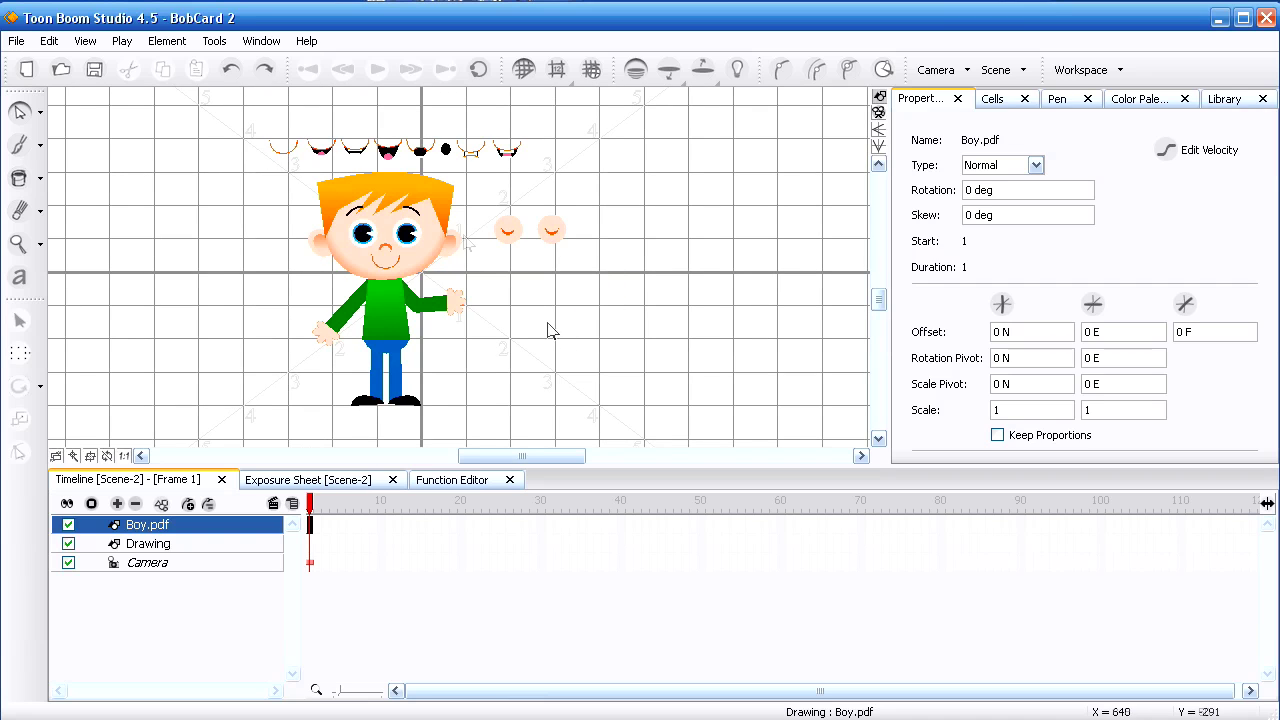
# Step: With plain object selection, marquee the whole boy and move him up-right onto the centre line
pyautogui.click(42, 114)
pyautogui.click(60, 117)
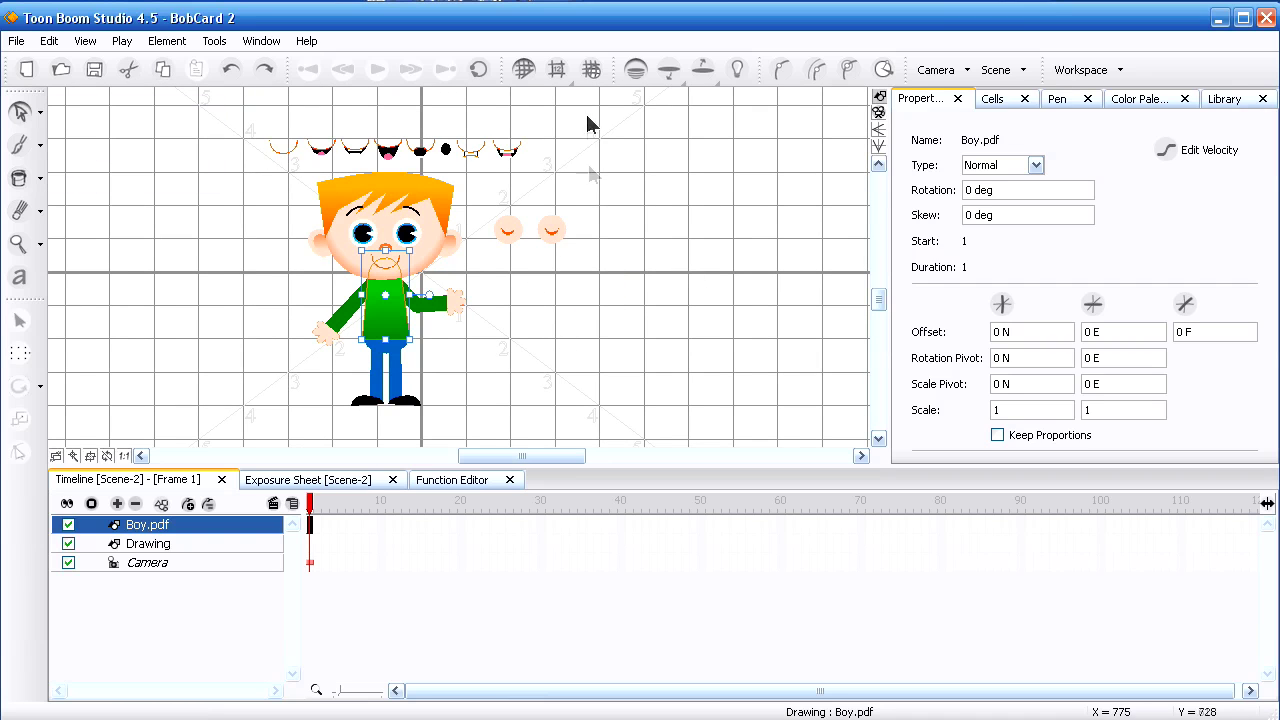
pyautogui.moveTo(588, 116)
pyautogui.mouseDown()
pyautogui.moveTo(380, 423)
pyautogui.moveTo(233, 425)
pyautogui.mouseUp()
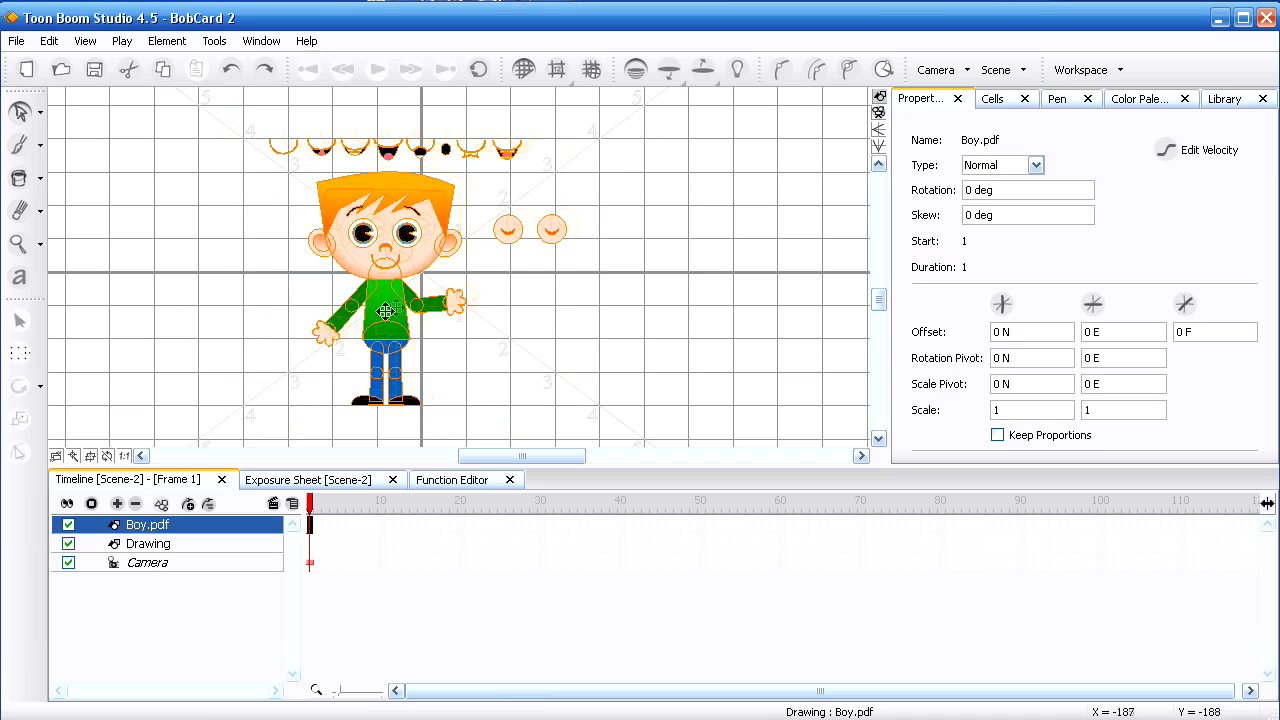
pyautogui.moveTo(385, 313); pyautogui.dragTo(424, 284)
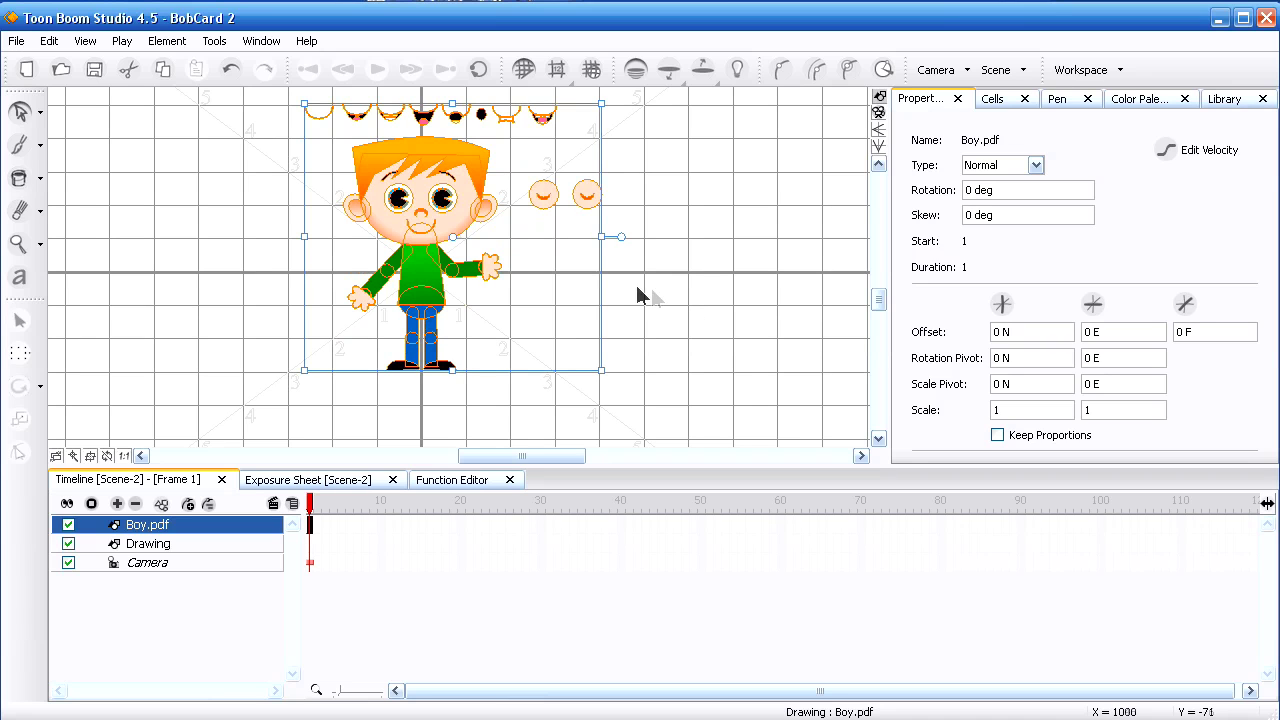
pyautogui.click(686, 303)
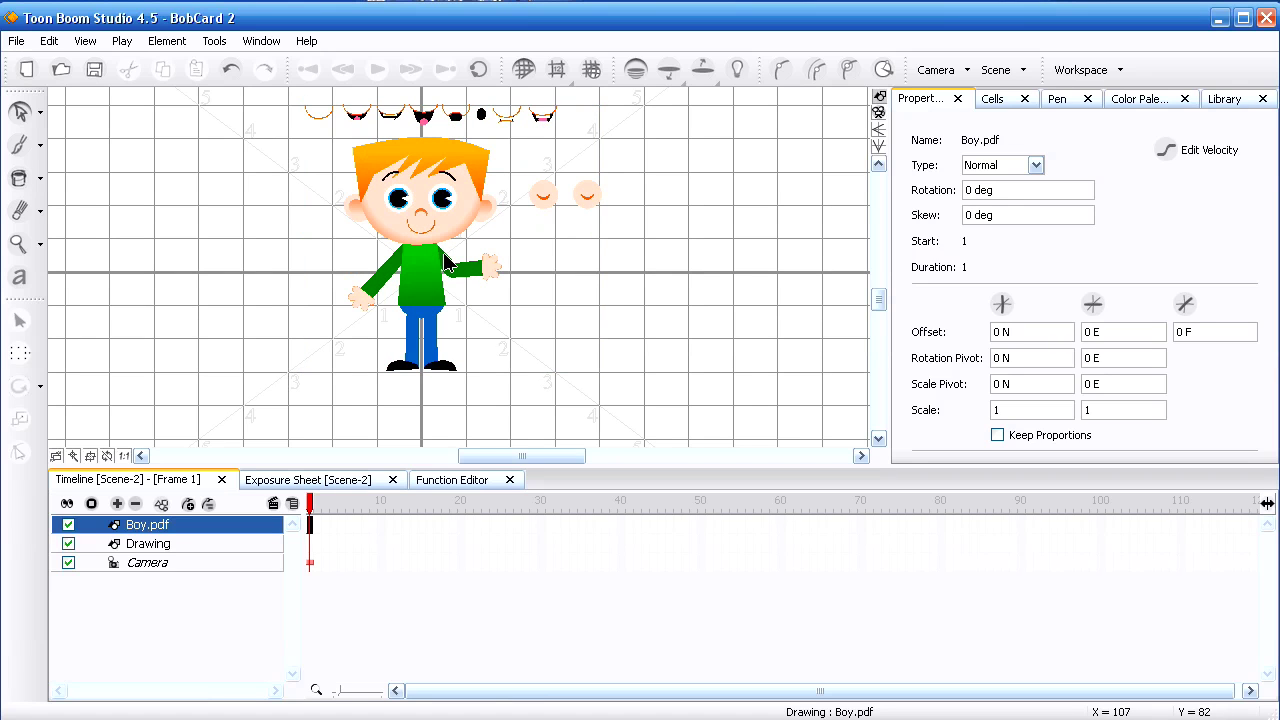
# Step: Zoom in on the stage and toggle the grid off and back on
pyautogui.press('2')
pyautogui.scroll(1, 545, 267)
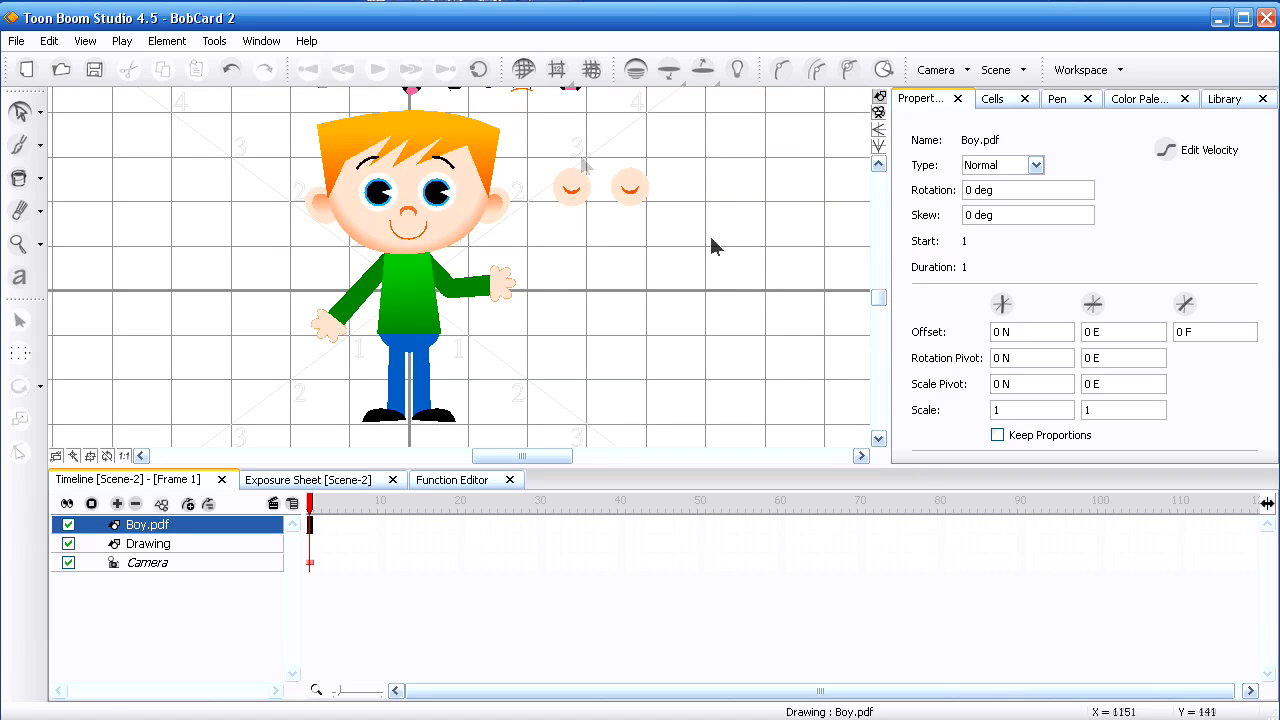
pyautogui.click(524, 70)
pyautogui.click(524, 70)
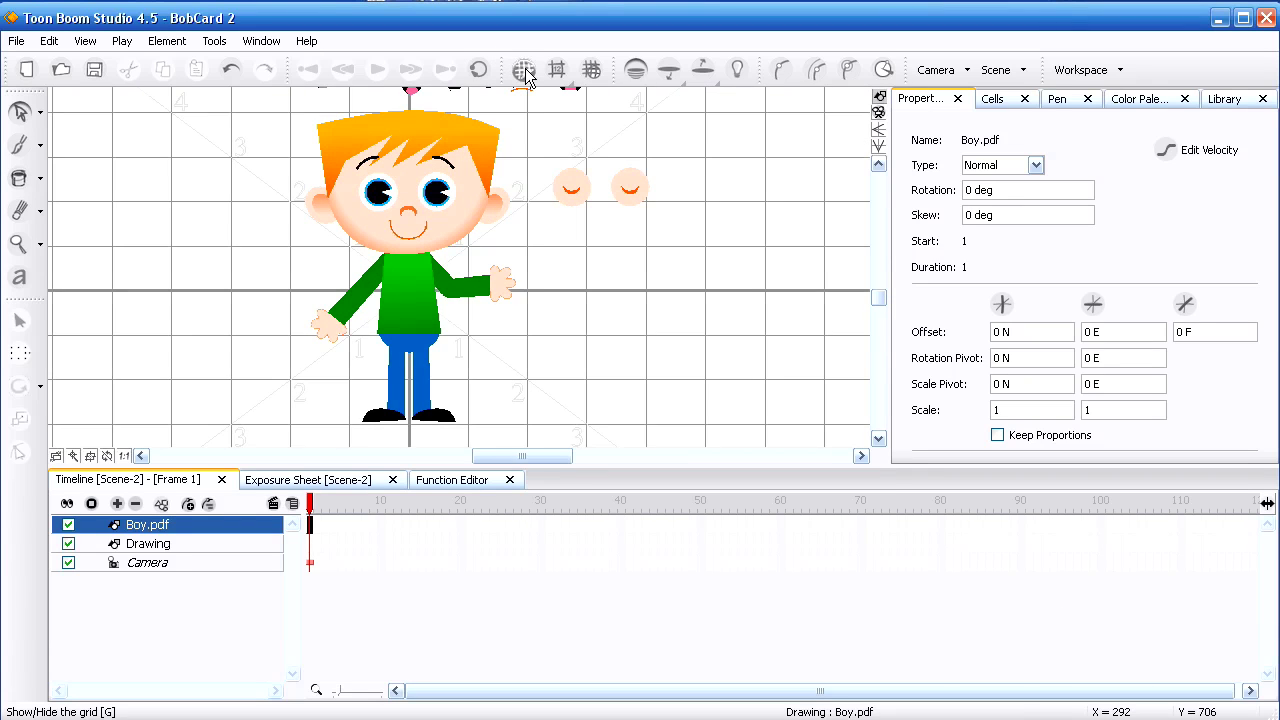
pyautogui.scroll(1, 774, 349)
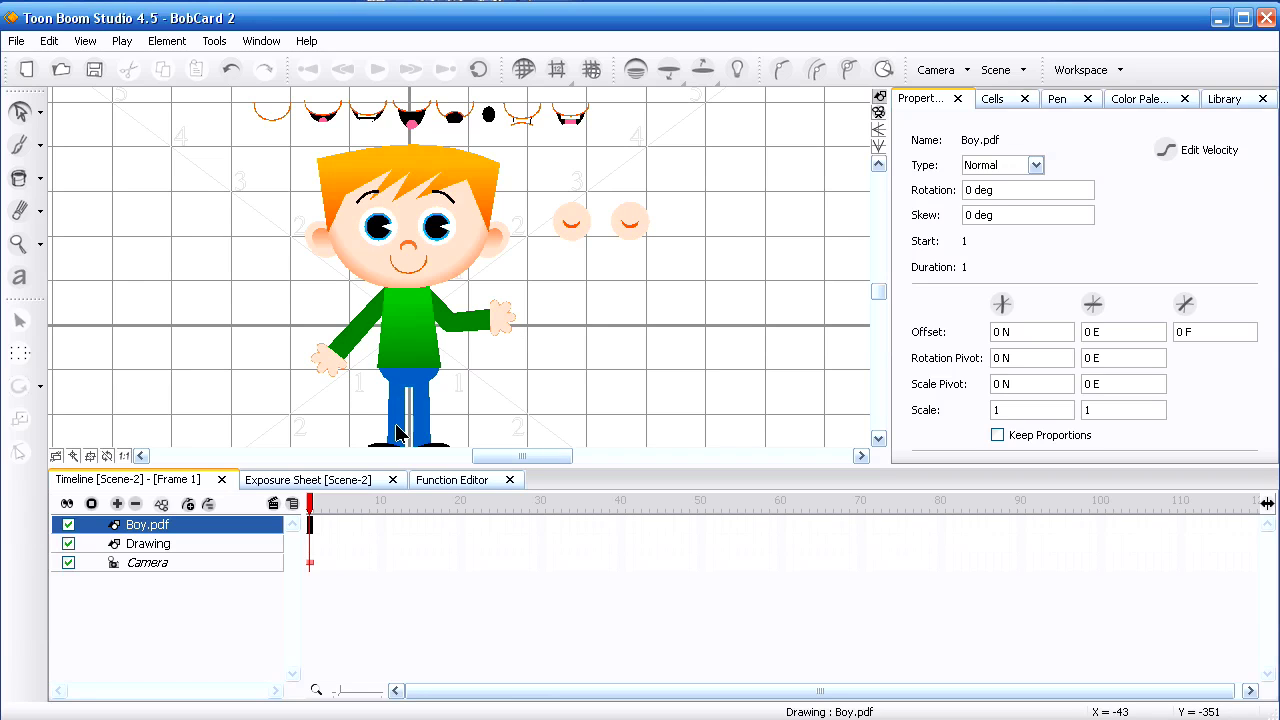
pyautogui.scroll(-1, 482, 408)
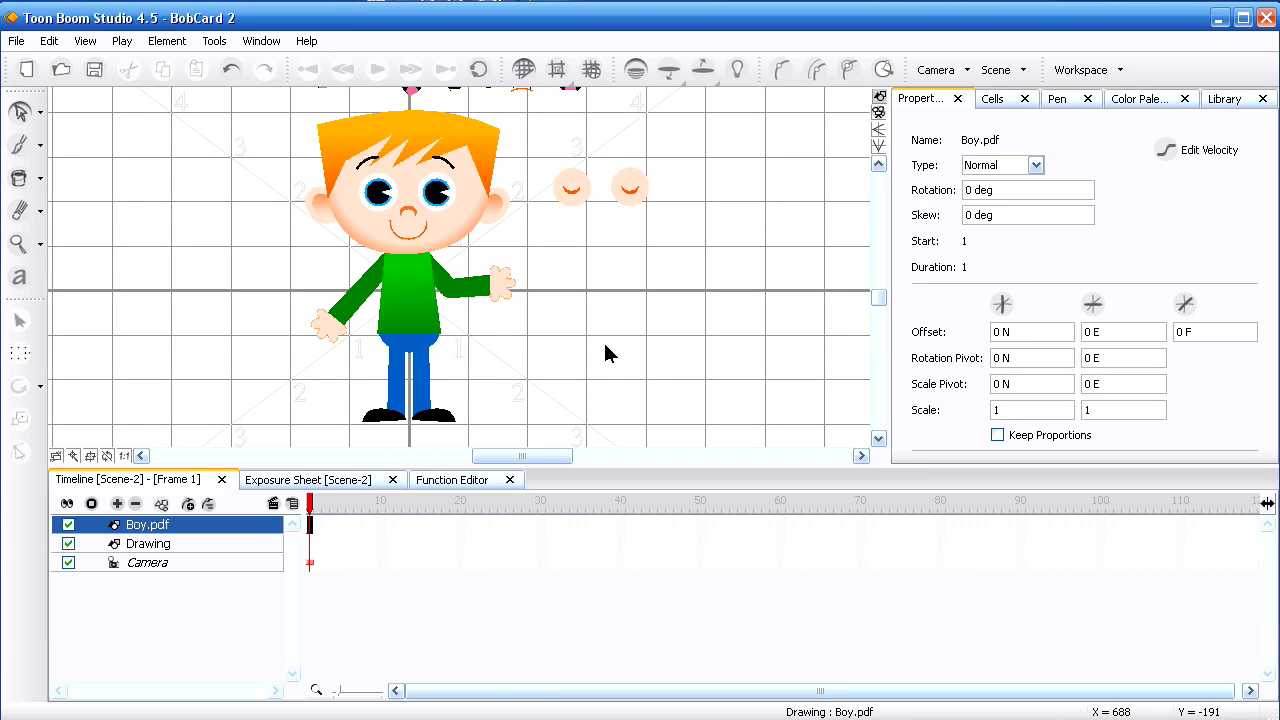
# Step: Add 17 Drawing-type elements named 'Boy' to the timeline
pyautogui.click(117, 504)
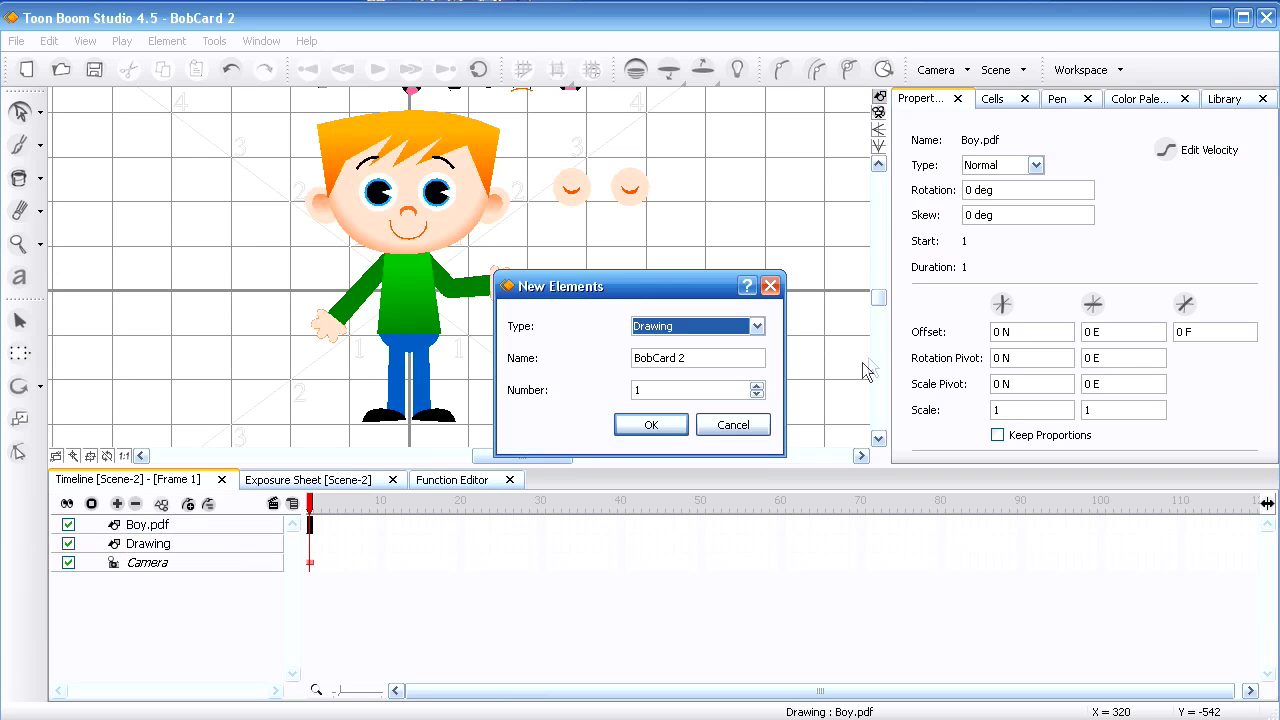
pyautogui.moveTo(718, 357); pyautogui.dragTo(631, 362)
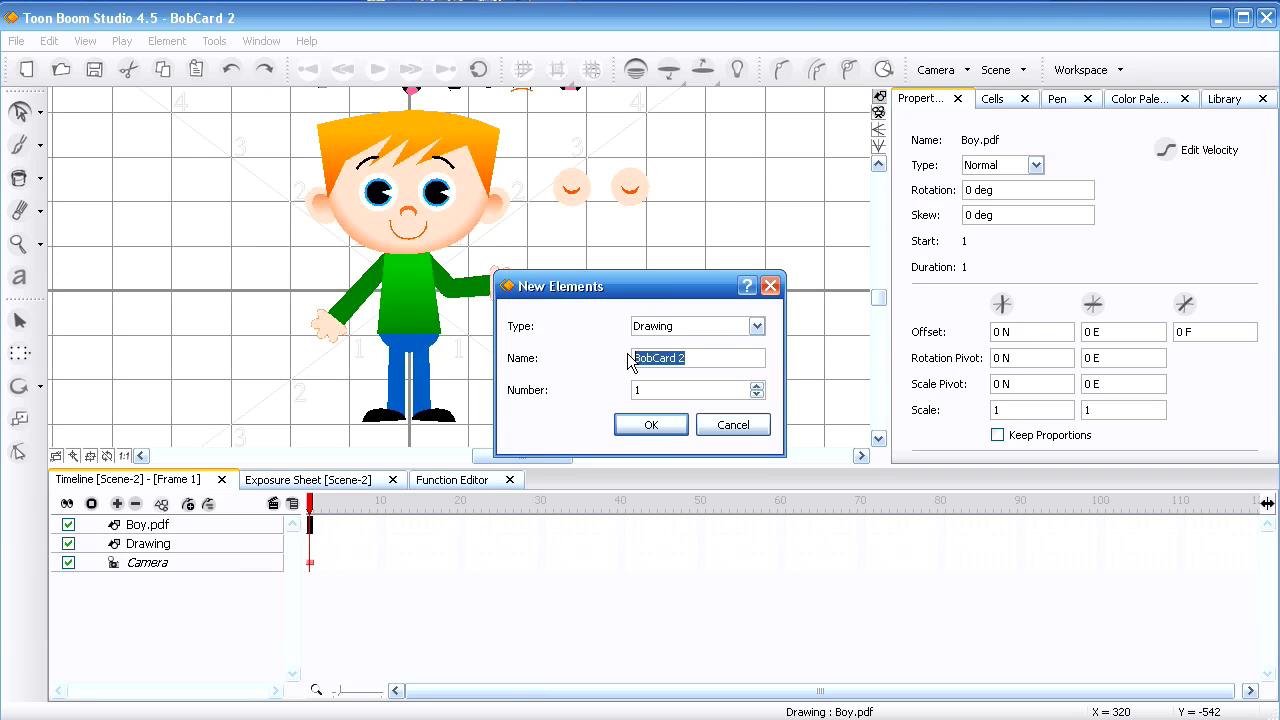
pyautogui.write('Boy')
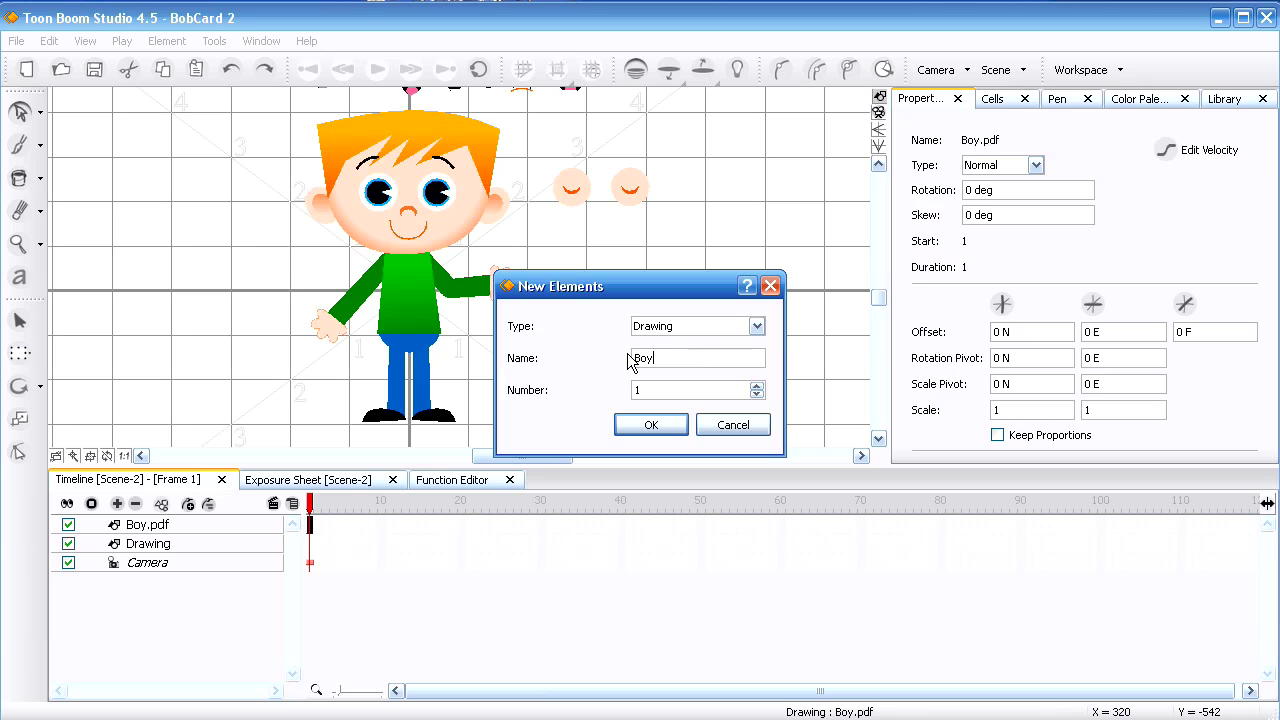
pyautogui.click(665, 390)
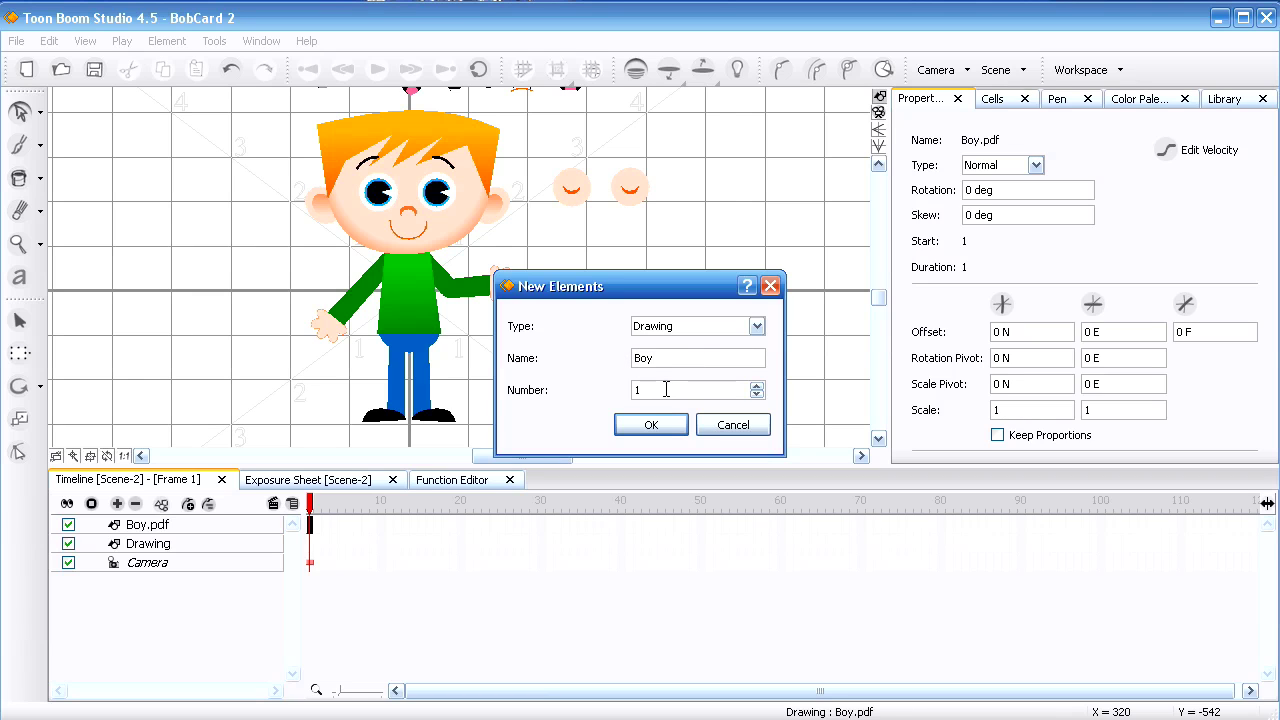
pyautogui.write('7')
pyautogui.click(654, 424)
pyautogui.scroll(-4, 189, 552)
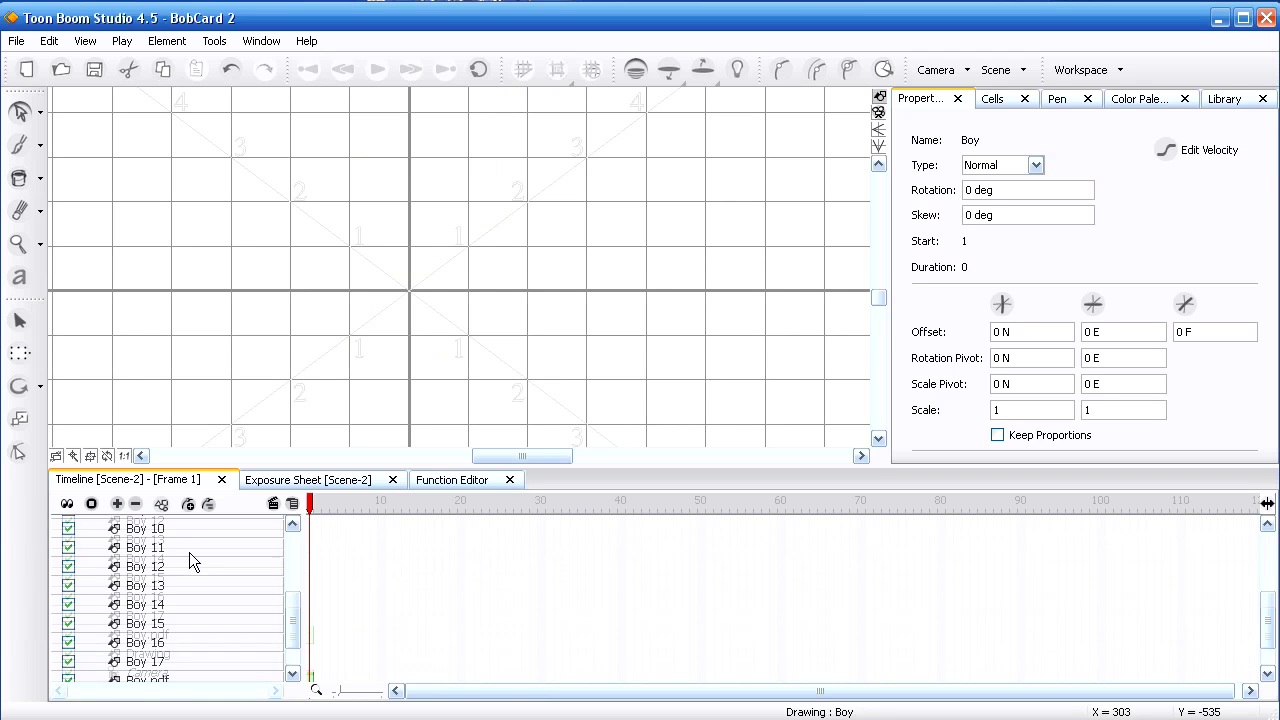